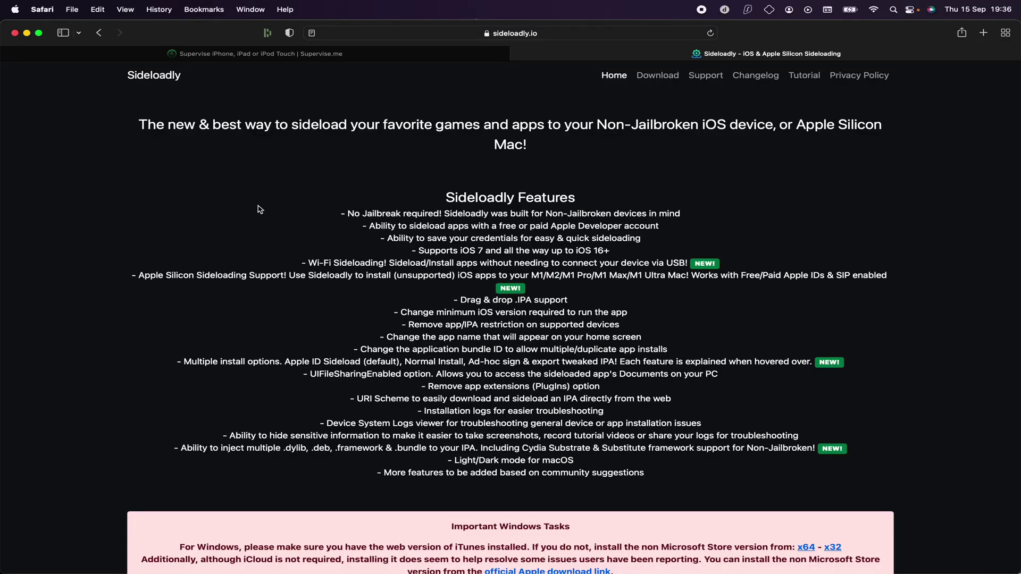
- Download the macOS installer SideloadlySetup-2.dmg from sideloadly.io, allowing the site's downloads
{"action": "scroll", "coordinate": [409, 272], "scroll_direction": "down", "scroll_amount": 5}
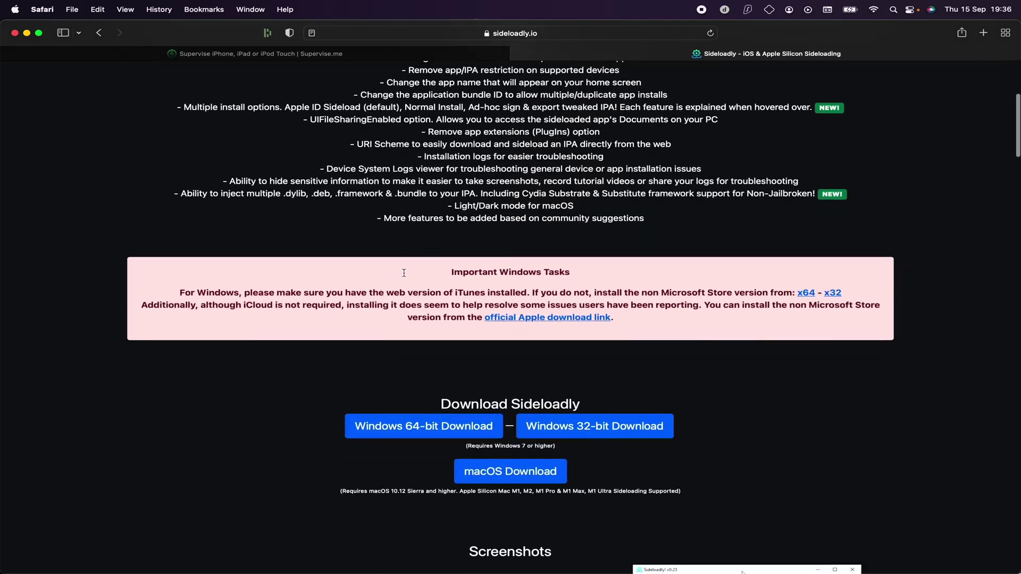
{"action": "scroll", "coordinate": [729, 277], "scroll_direction": "up", "scroll_amount": 5}
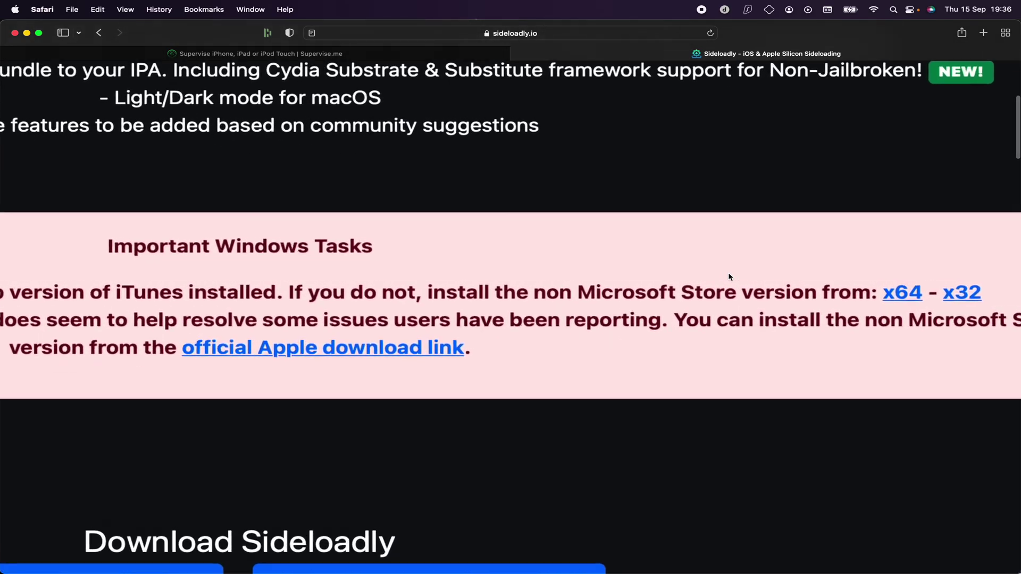
{"action": "scroll", "coordinate": [729, 277], "scroll_direction": "down", "scroll_amount": 1}
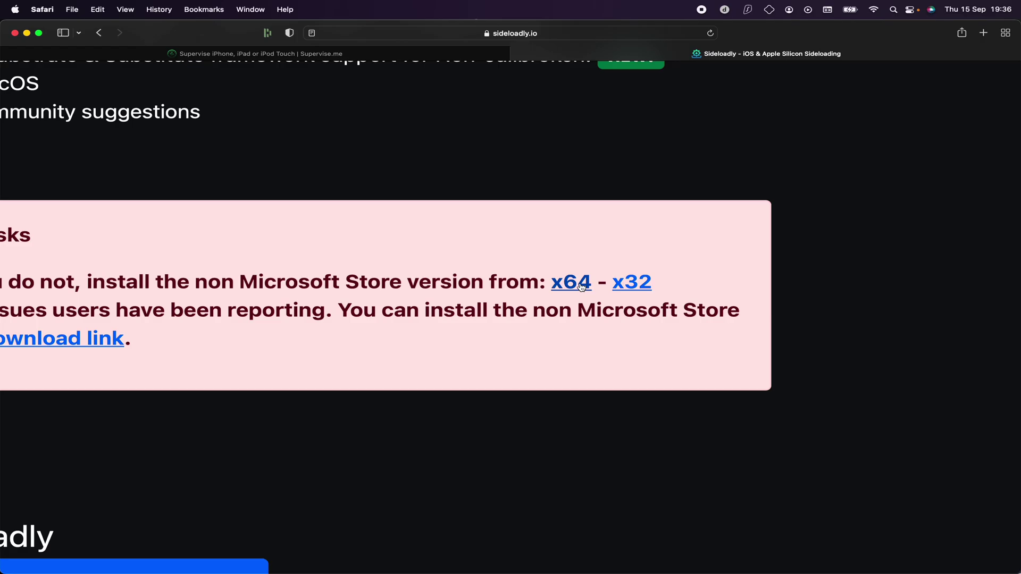
{"action": "scroll", "coordinate": [582, 287], "scroll_direction": "down", "scroll_amount": 5}
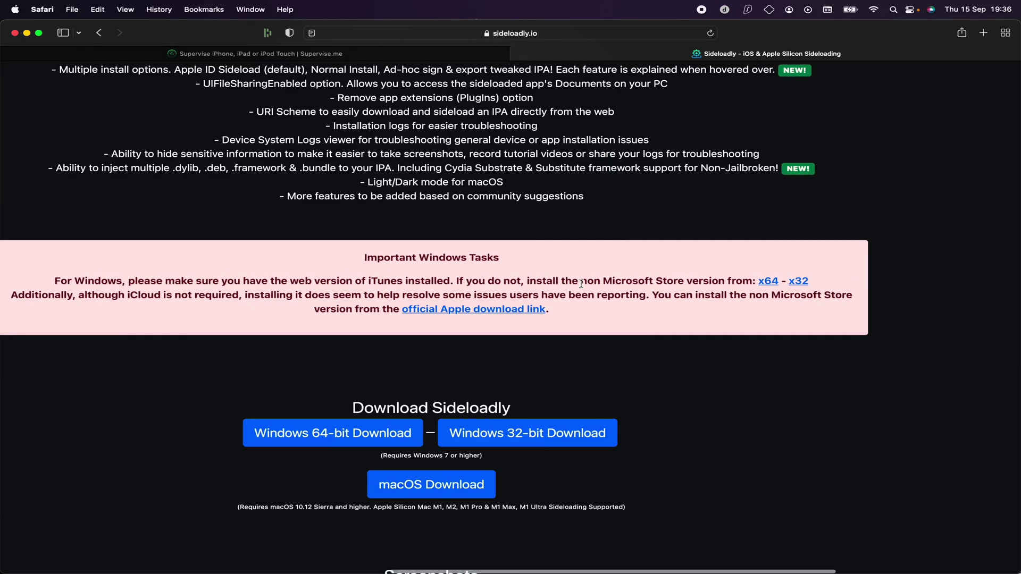
{"action": "scroll", "coordinate": [581, 284], "scroll_direction": "down", "scroll_amount": 1}
{"action": "scroll", "coordinate": [479, 301], "scroll_direction": "up", "scroll_amount": 5}
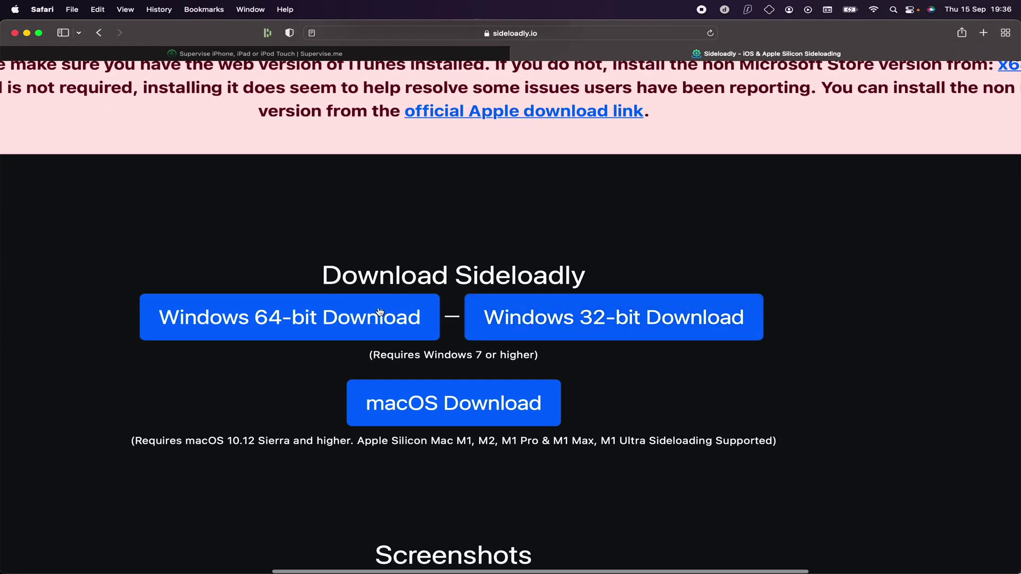
{"action": "left_click", "coordinate": [408, 401]}
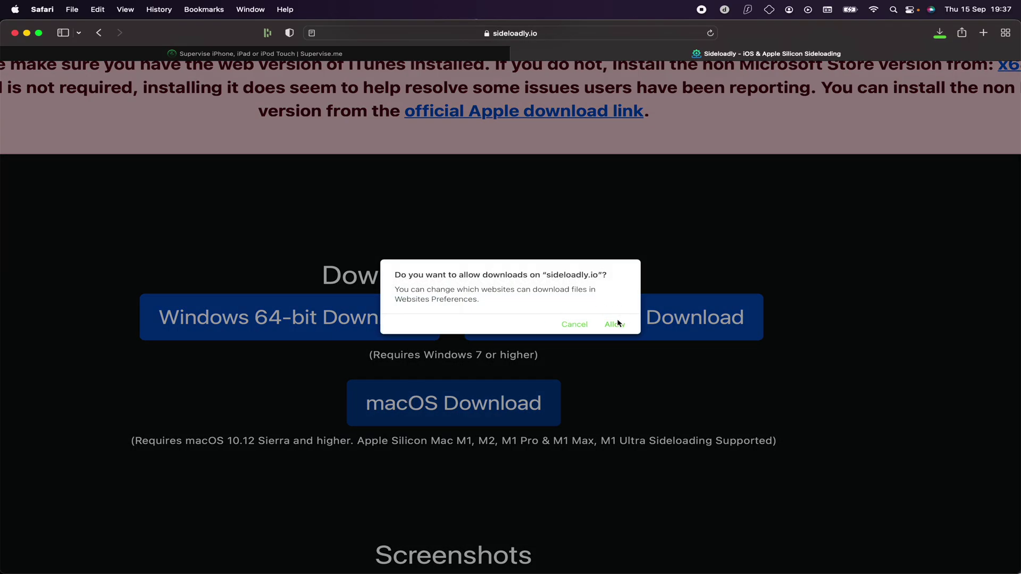
{"action": "left_click", "coordinate": [618, 322]}
{"action": "left_click", "coordinate": [940, 33]}
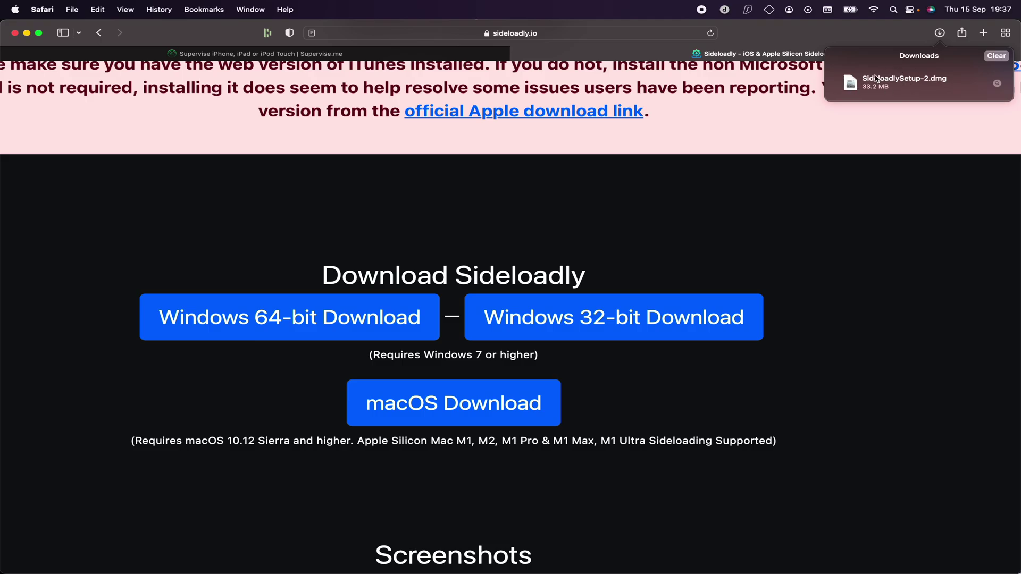
- Open SideloadlySetup-2.dmg, copy Sideloadly into Applications replacing the old copy, then close the window
{"action": "left_click", "coordinate": [908, 88]}
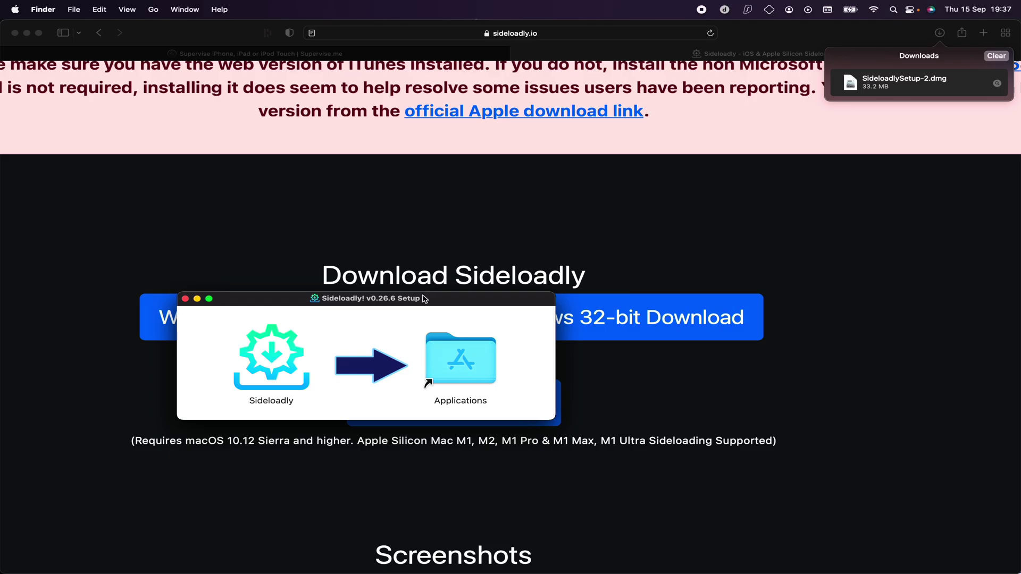
{"action": "left_click_drag", "start_coordinate": [531, 214], "coordinate": [562, 193]}
{"action": "left_click_drag", "start_coordinate": [394, 261], "coordinate": [596, 262]}
{"action": "left_click", "coordinate": [712, 215]}
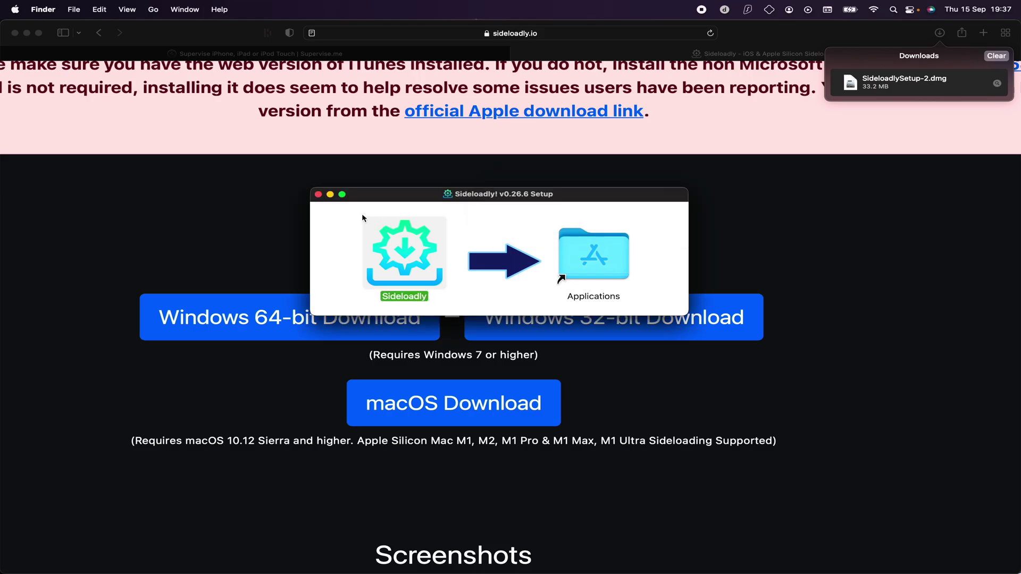
{"action": "left_click", "coordinate": [318, 194]}
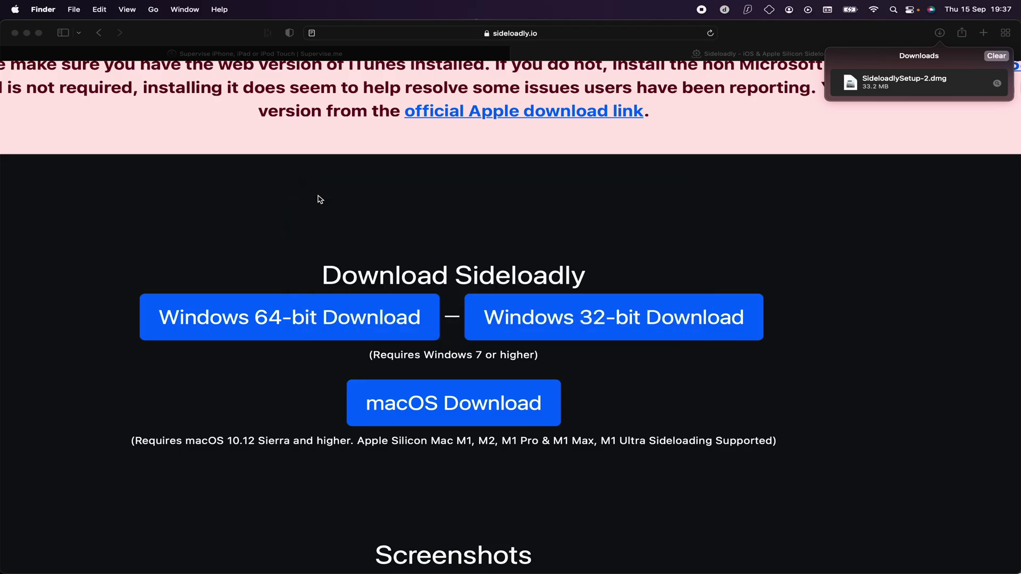
- On Supervise.me, dismiss the virus-removal popup and open the Developer Mode iPA page
{"action": "left_click", "coordinate": [222, 59]}
{"action": "left_click", "coordinate": [450, 343]}
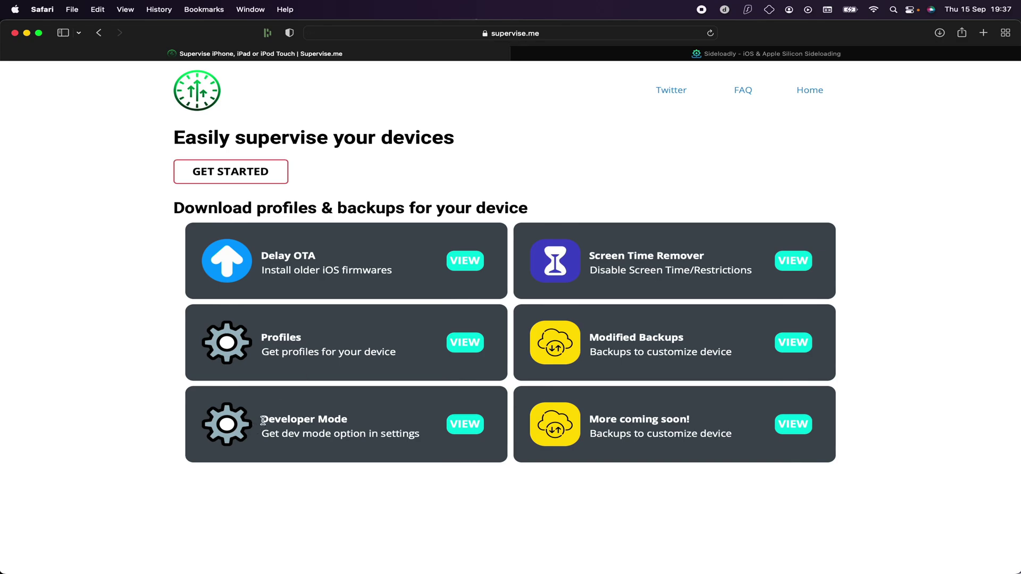
{"action": "left_click", "coordinate": [465, 424]}
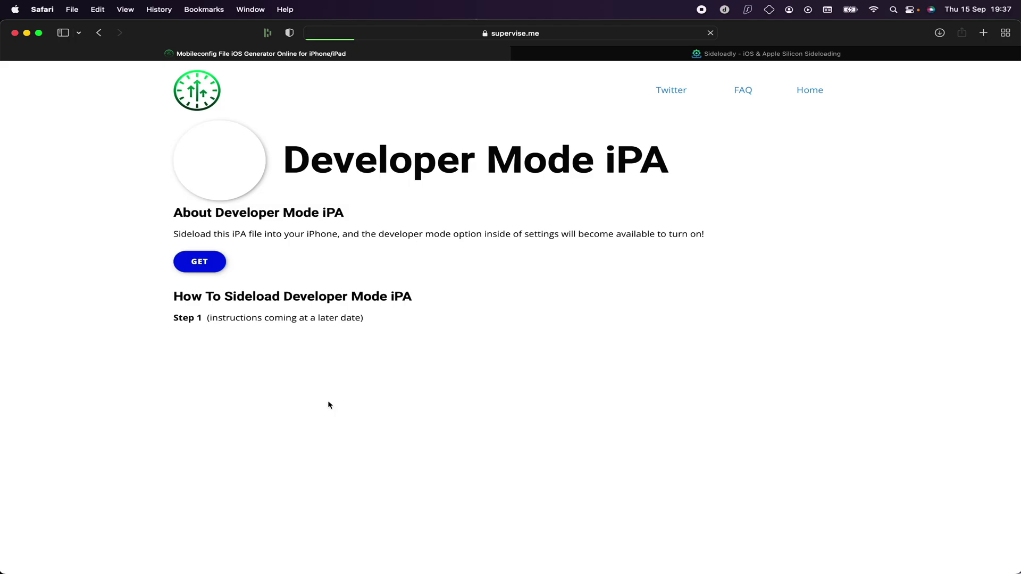
{"action": "left_click_drag", "start_coordinate": [288, 164], "coordinate": [825, 182]}
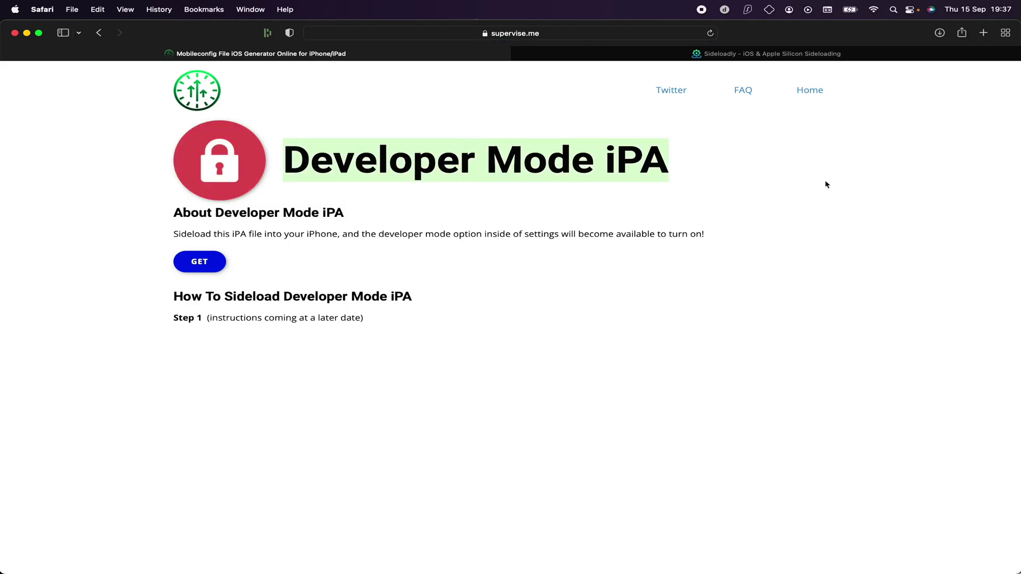
{"action": "left_click", "coordinate": [754, 196]}
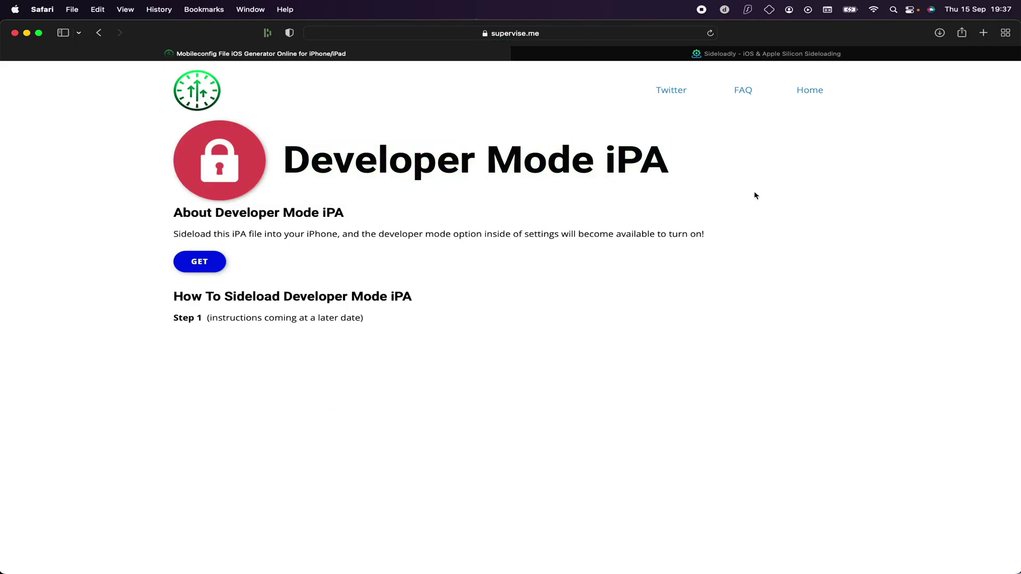
- Download developermode.ipa, confirm it finished in the downloads list, and close the ad tab
{"action": "left_click", "coordinate": [196, 263]}
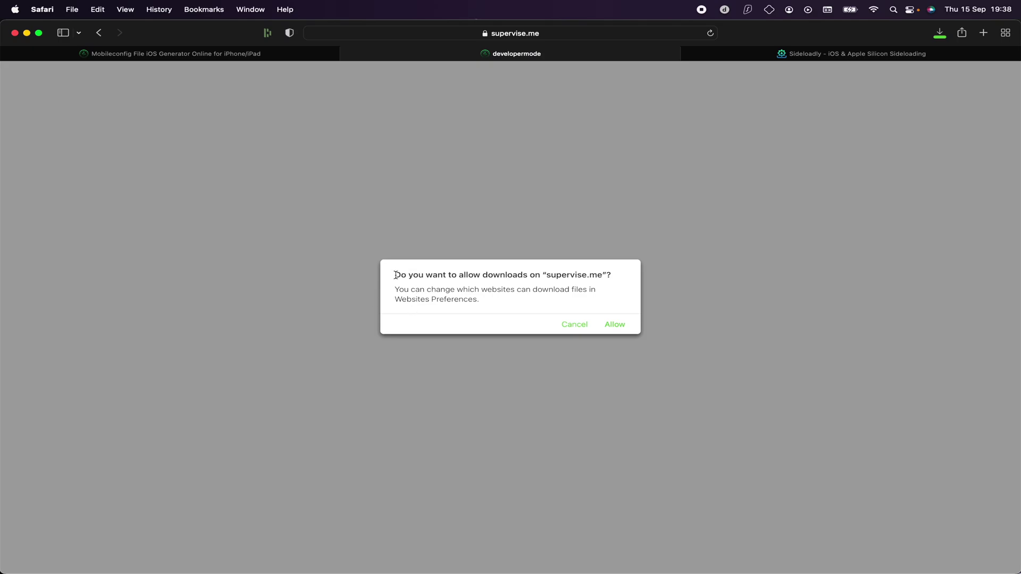
{"action": "left_click_drag", "start_coordinate": [396, 275], "coordinate": [589, 275]}
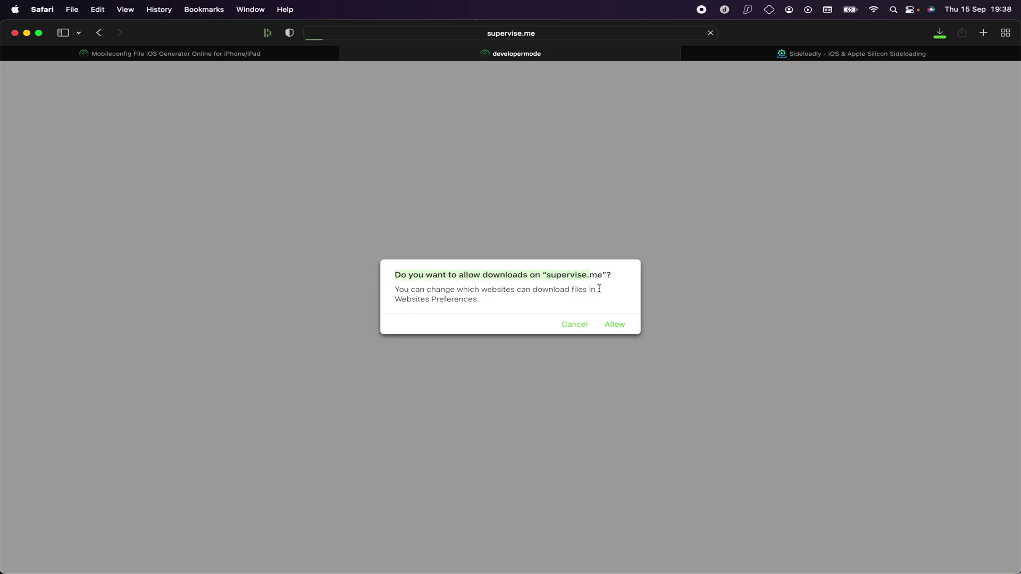
{"action": "left_click", "coordinate": [615, 324]}
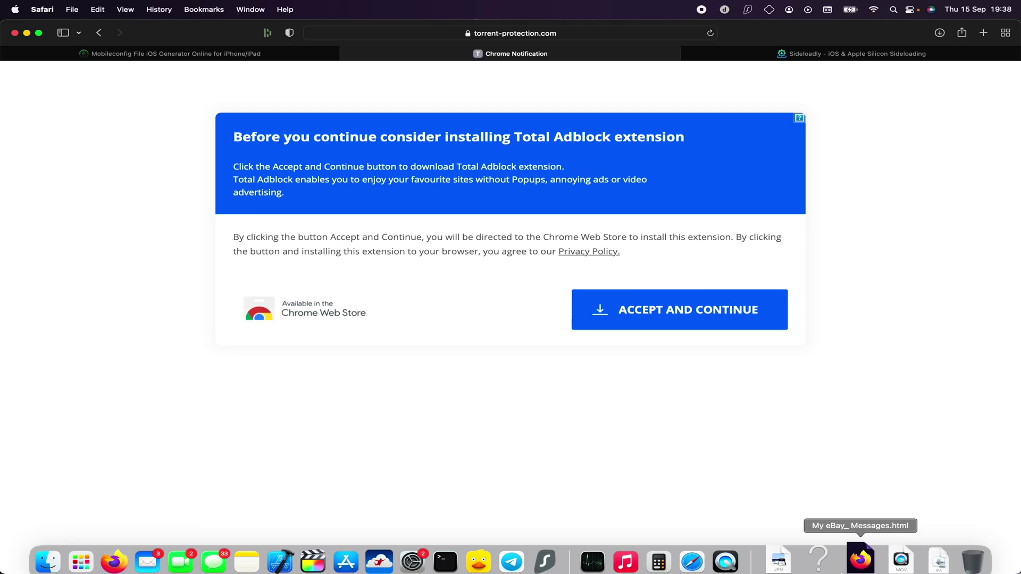
{"action": "left_click", "coordinate": [928, 547]}
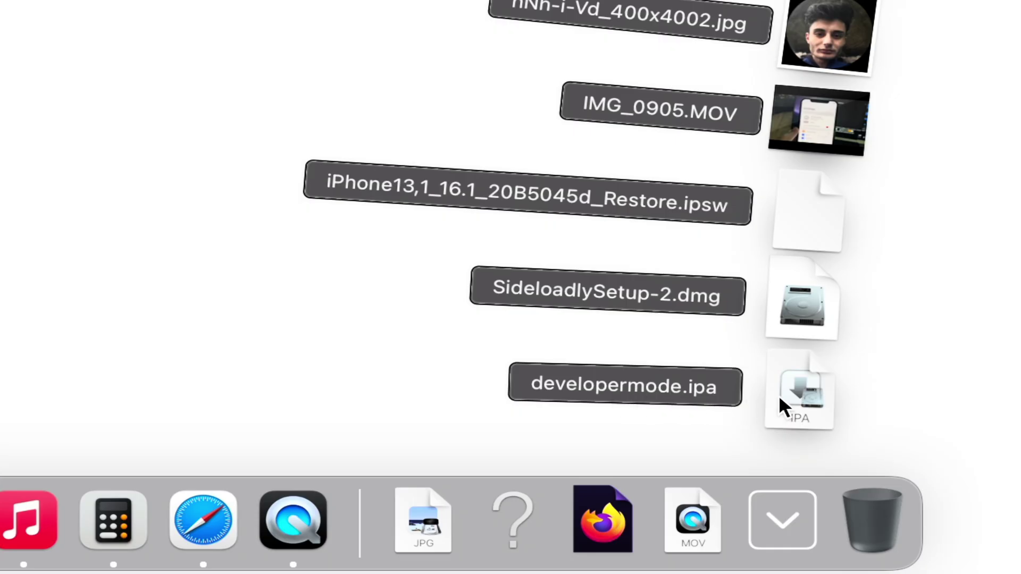
{"action": "left_click", "coordinate": [796, 394]}
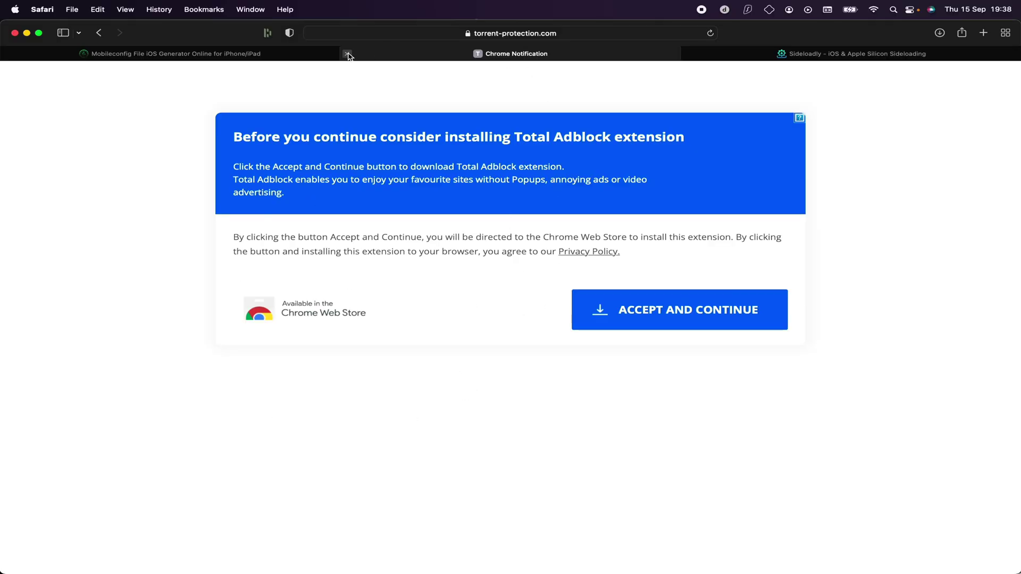
{"action": "left_click", "coordinate": [348, 54]}
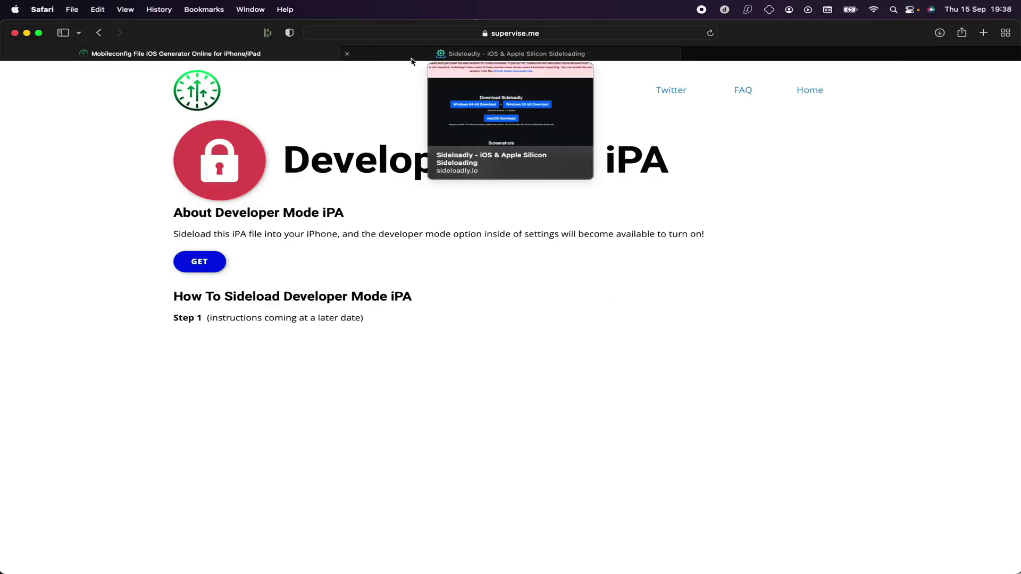
{"action": "key", "text": "super+Tab"}
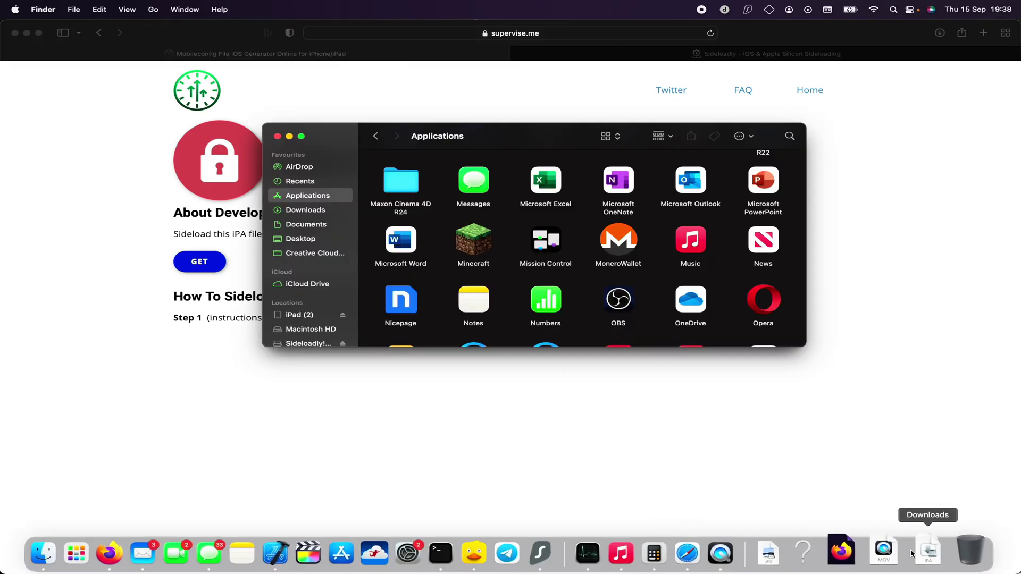
- Launch Sideloadly from Applications via right-click Open, approving the unverified-developer warning
{"action": "left_click", "coordinate": [920, 553]}
{"action": "scroll", "coordinate": [586, 283], "scroll_direction": "down", "scroll_amount": 5}
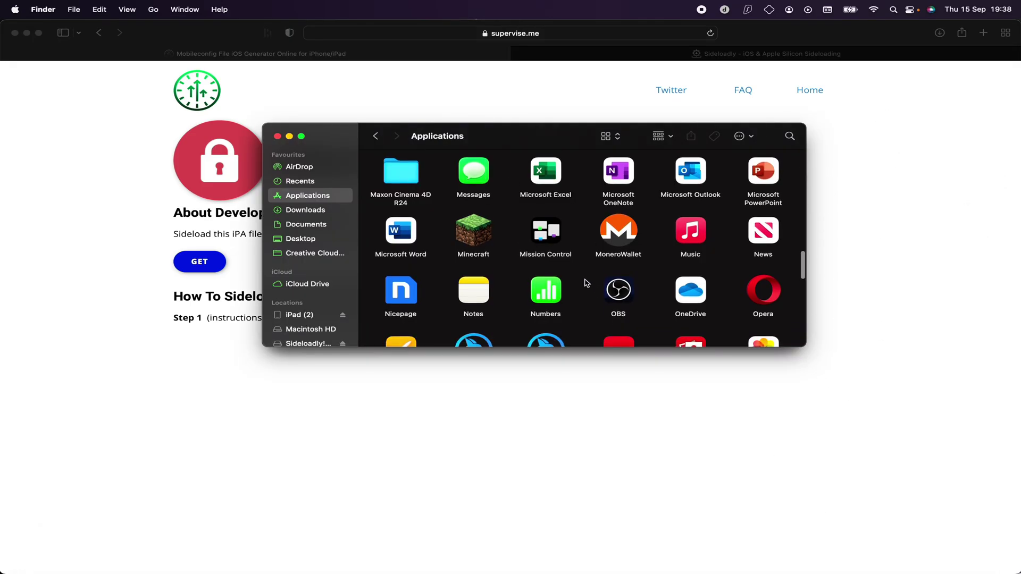
{"action": "scroll", "coordinate": [586, 282], "scroll_direction": "down", "scroll_amount": 5}
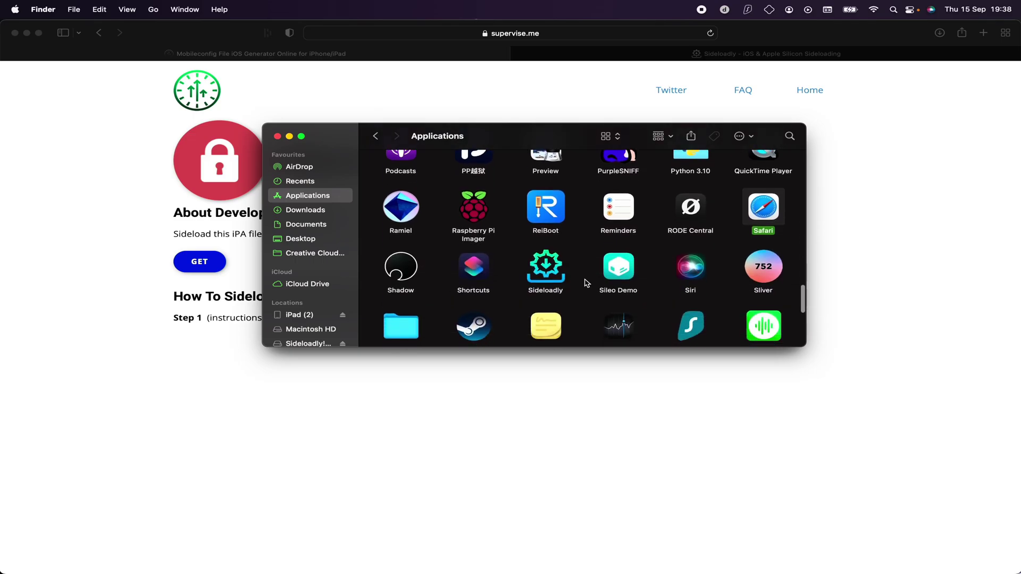
{"action": "left_click", "coordinate": [545, 271]}
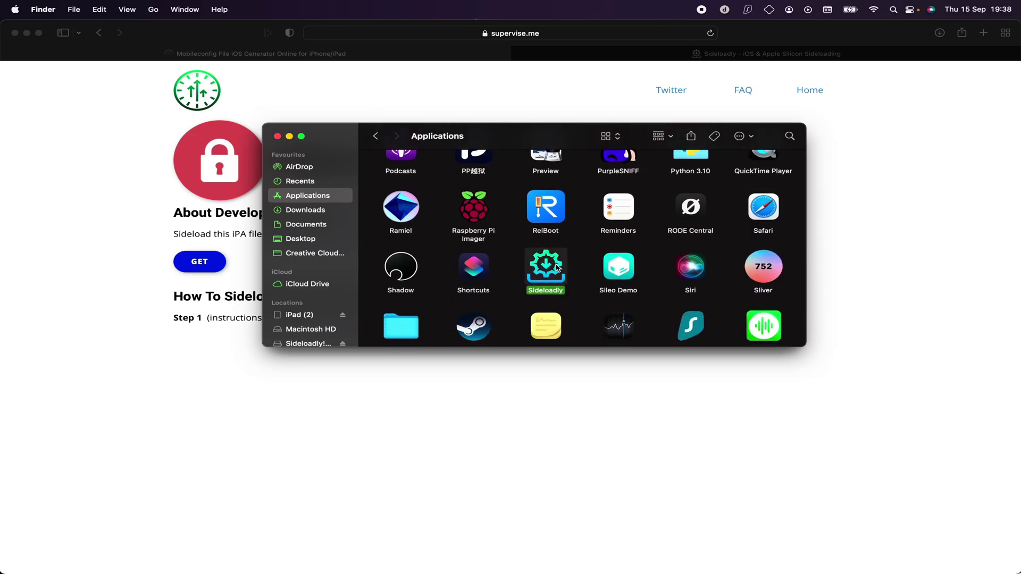
{"action": "right_click", "coordinate": [557, 268]}
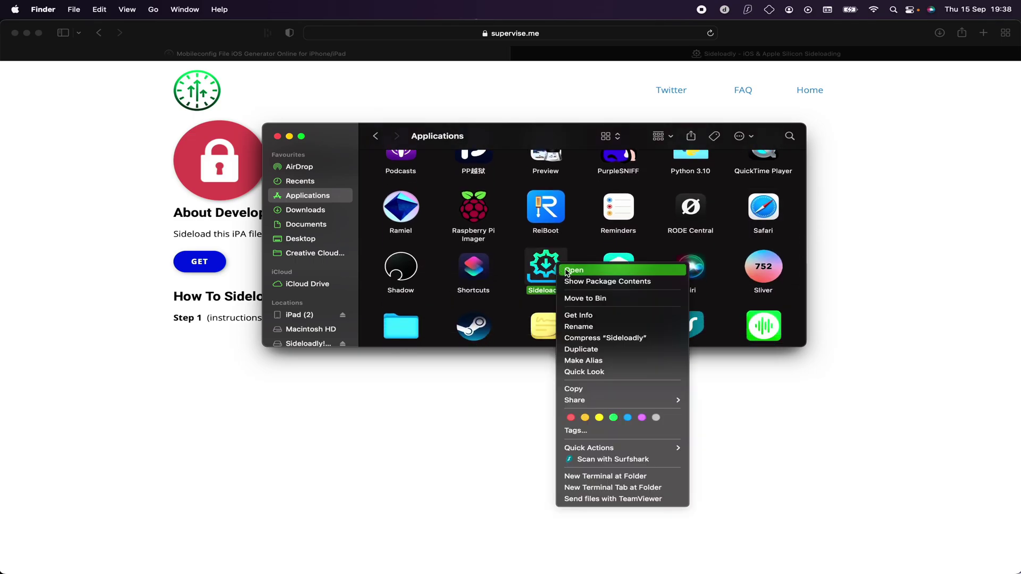
{"action": "left_click", "coordinate": [567, 271]}
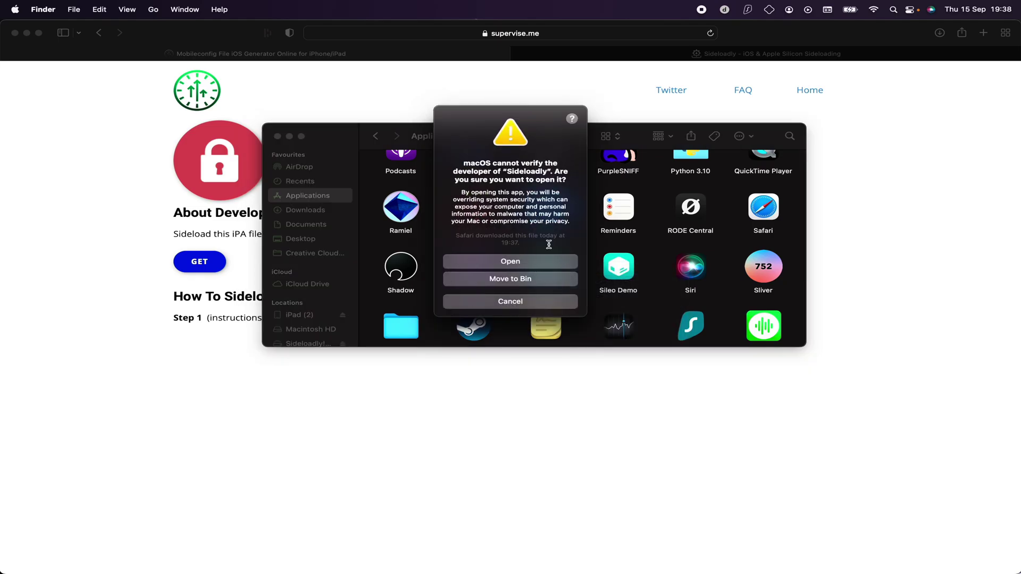
{"action": "left_click", "coordinate": [505, 306]}
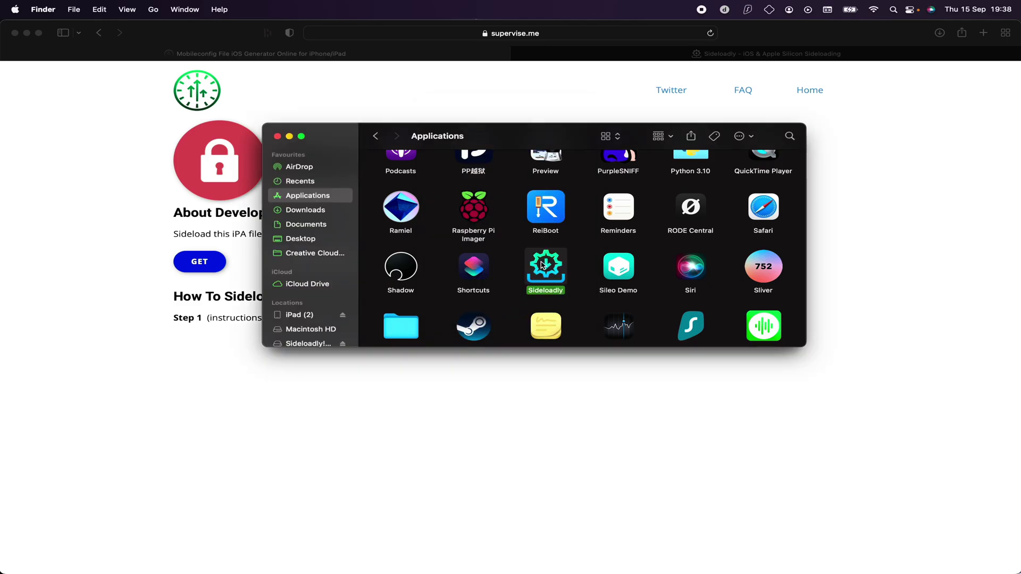
{"action": "right_click", "coordinate": [542, 264]}
{"action": "left_click", "coordinate": [569, 270]}
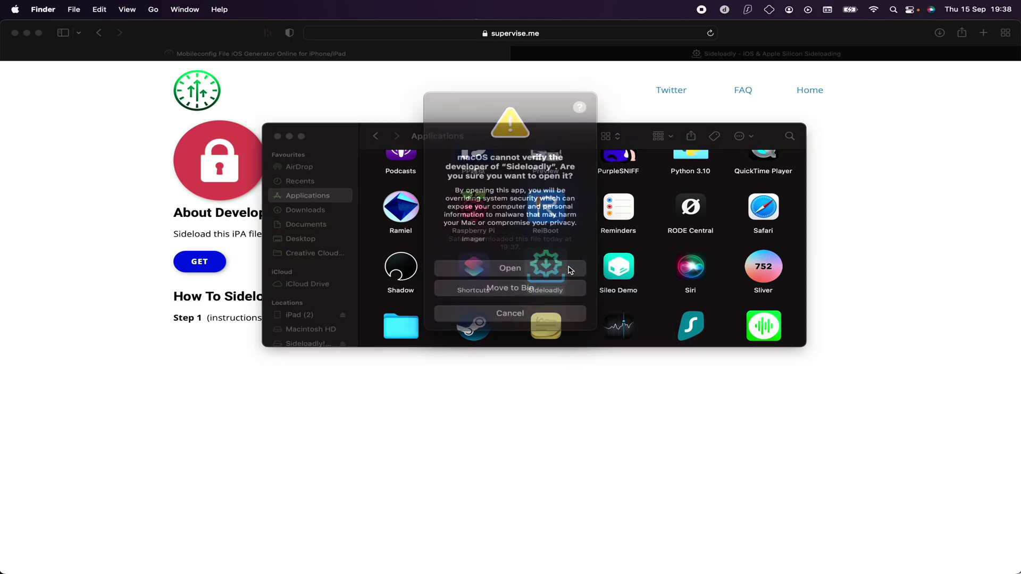
{"action": "left_click", "coordinate": [517, 263]}
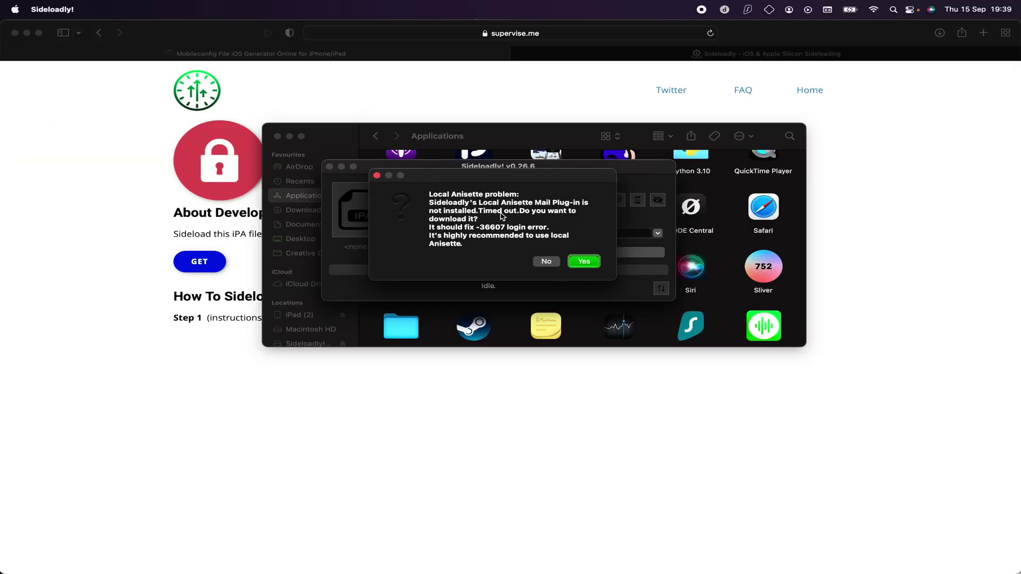
- Install the Local Anisette Mail plug-in with the admin password and allow incoming connections
{"action": "left_click", "coordinate": [594, 260]}
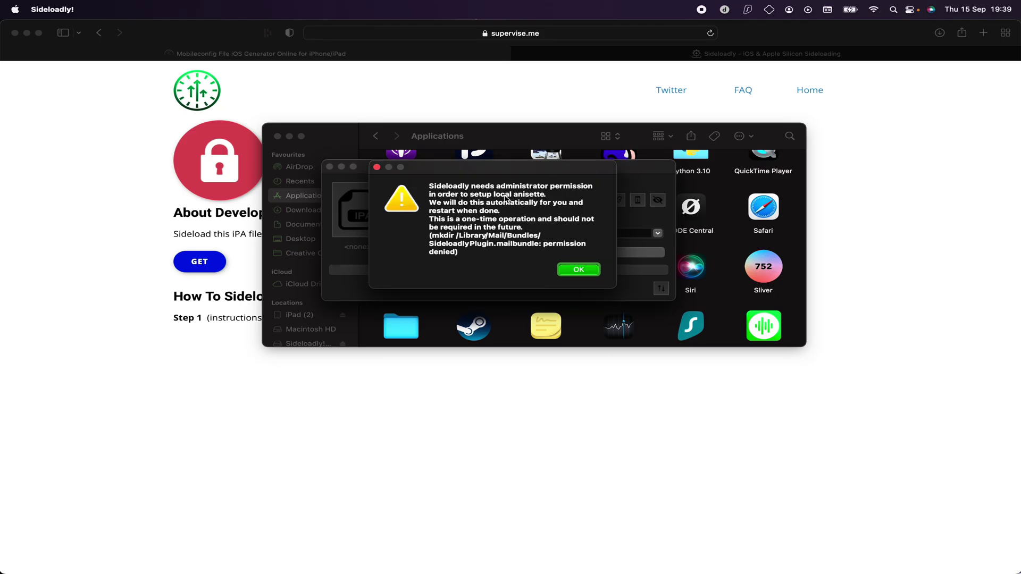
{"action": "left_click", "coordinate": [565, 269]}
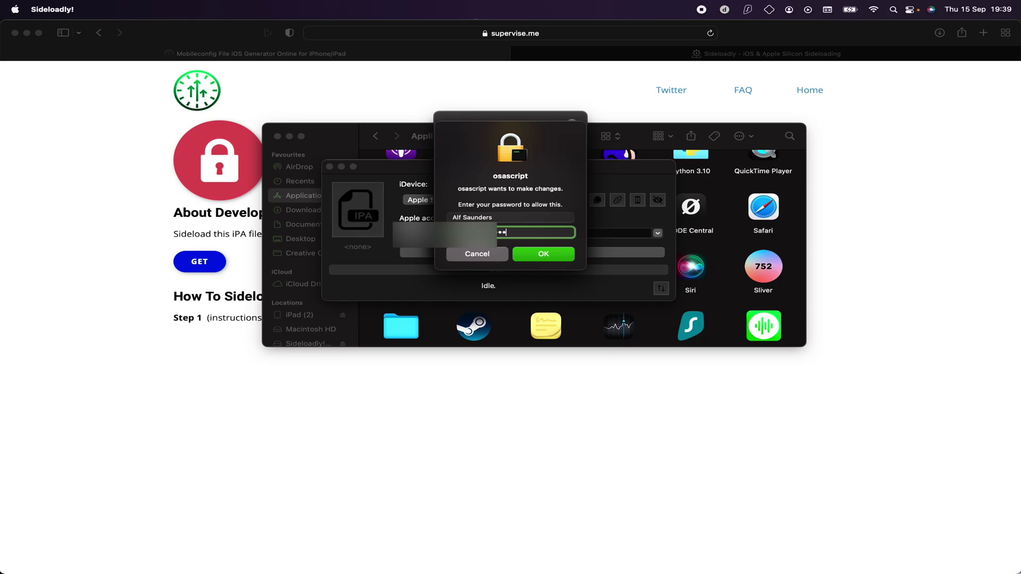
{"action": "key", "text": "Return"}
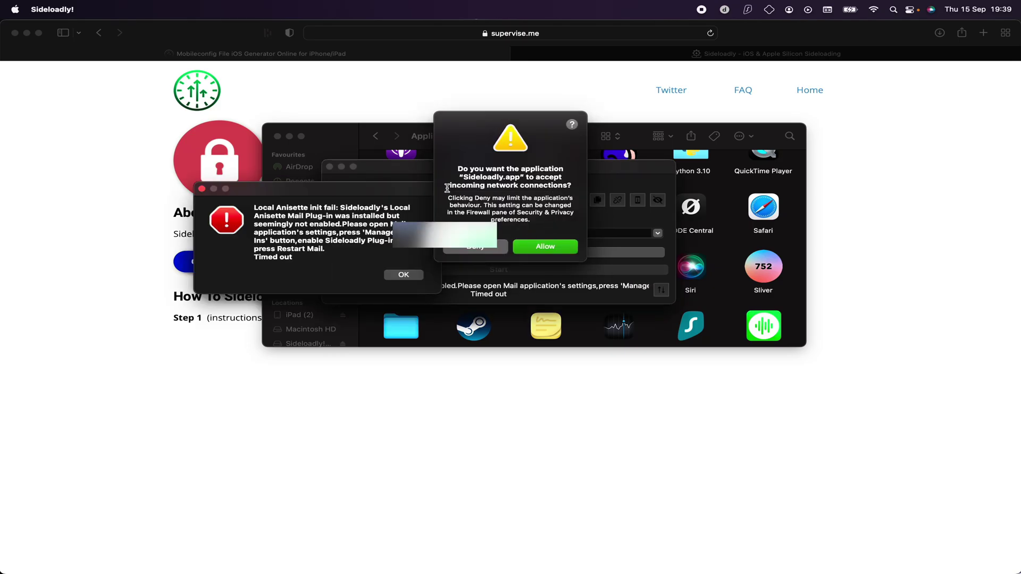
{"action": "left_click", "coordinate": [538, 248]}
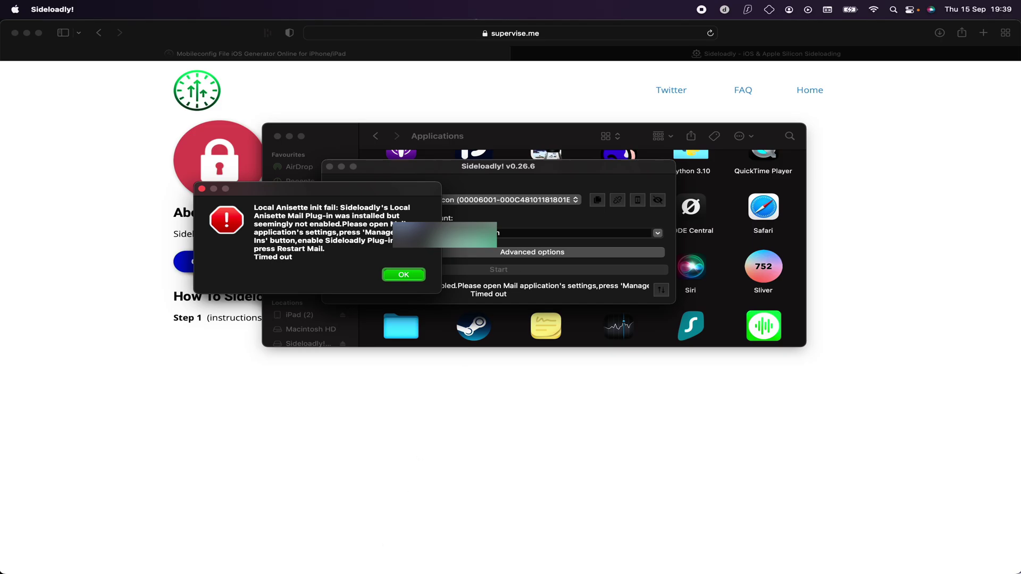
- Quit Mail from its Dock menu and relaunch it
{"action": "left_click", "coordinate": [146, 563]}
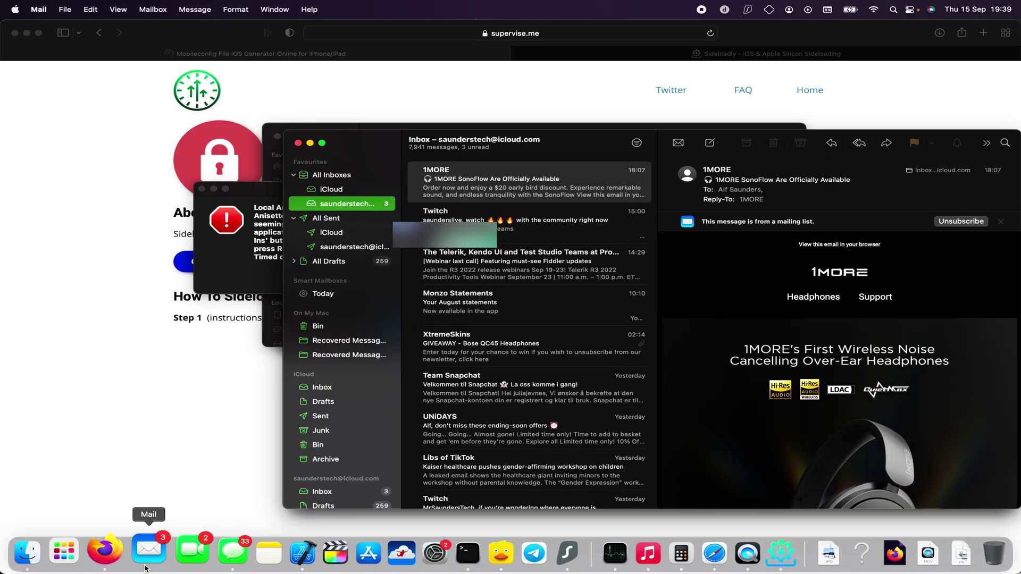
{"action": "right_click", "coordinate": [144, 566]}
{"action": "left_click", "coordinate": [156, 510]}
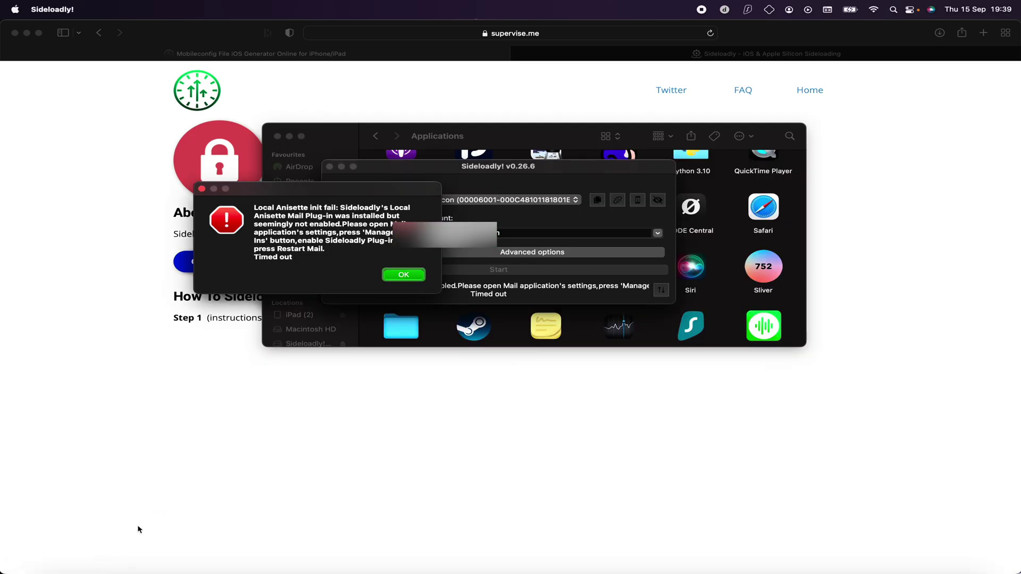
{"action": "left_click", "coordinate": [150, 548]}
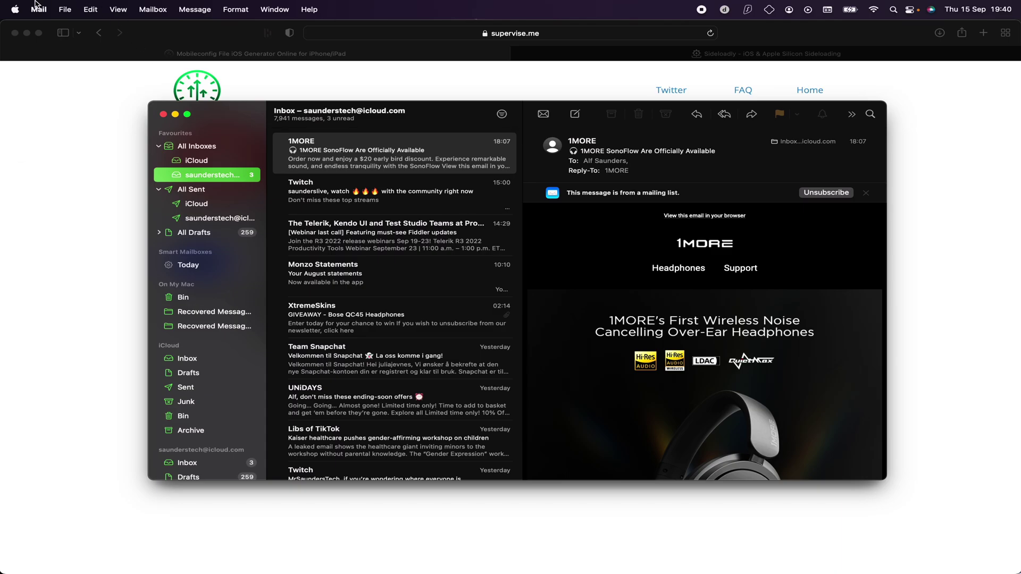
- Enable SideloadlyPlugin.mailbundle in Mail's Manage Plug-ins, allow access, and restart Mail
{"action": "left_click", "coordinate": [38, 9]}
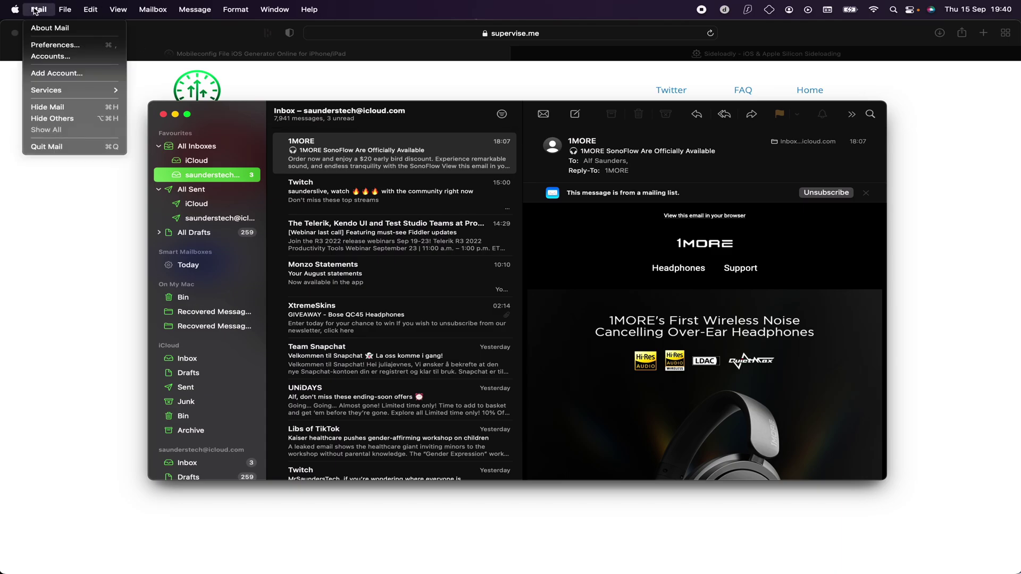
{"action": "left_click", "coordinate": [56, 44]}
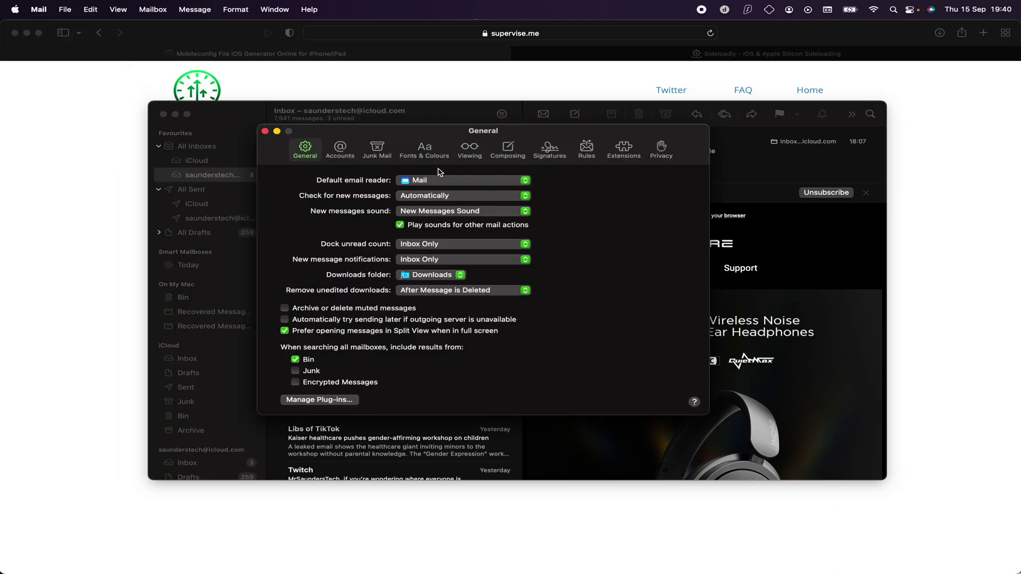
{"action": "left_click", "coordinate": [296, 402]}
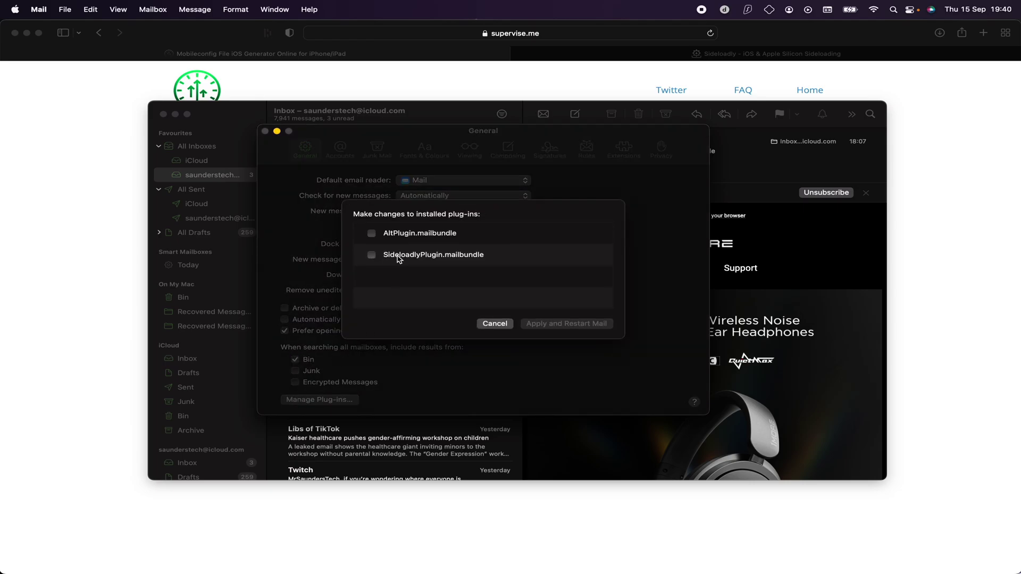
{"action": "left_click", "coordinate": [371, 256]}
{"action": "left_click", "coordinate": [495, 272]}
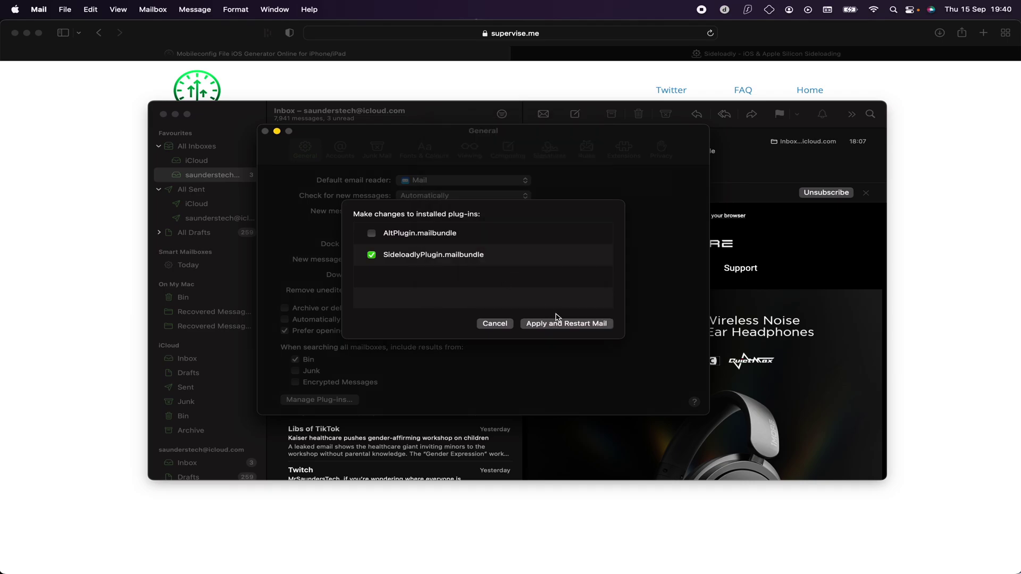
{"action": "left_click", "coordinate": [560, 324]}
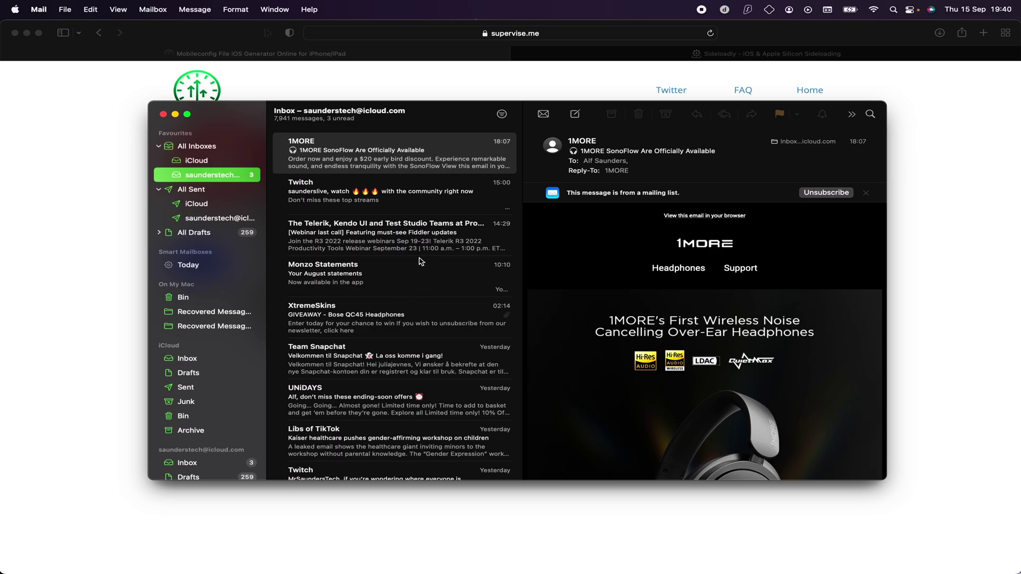
- Minimize Mail, return to Sideloadly, and drag developermode.ipa from Downloads onto the IPA box
{"action": "left_click", "coordinate": [175, 114]}
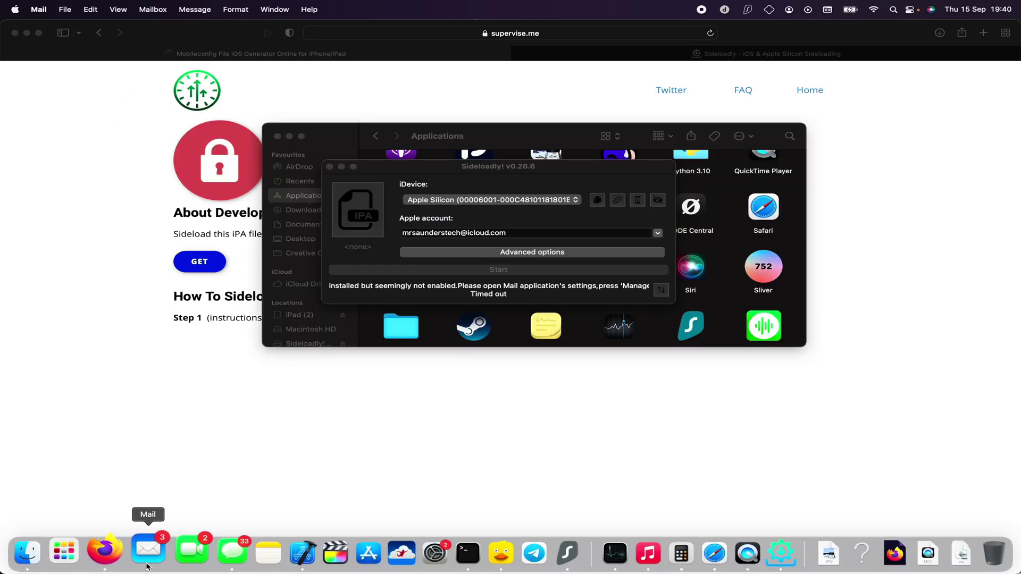
{"action": "left_click", "coordinate": [148, 553]}
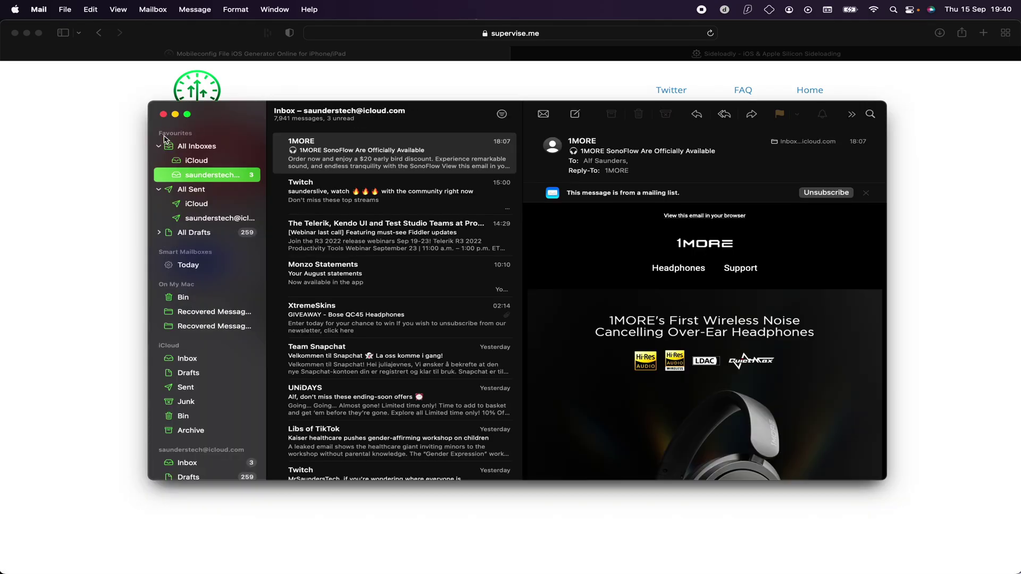
{"action": "left_click", "coordinate": [175, 114]}
{"action": "left_click", "coordinate": [416, 211]}
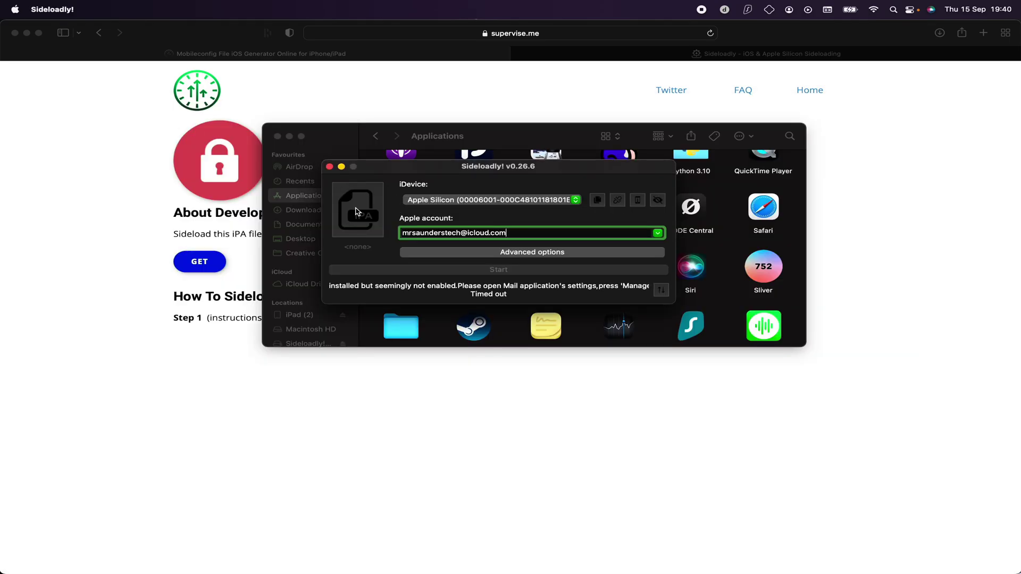
{"action": "mouse_move", "coordinate": [765, 564]}
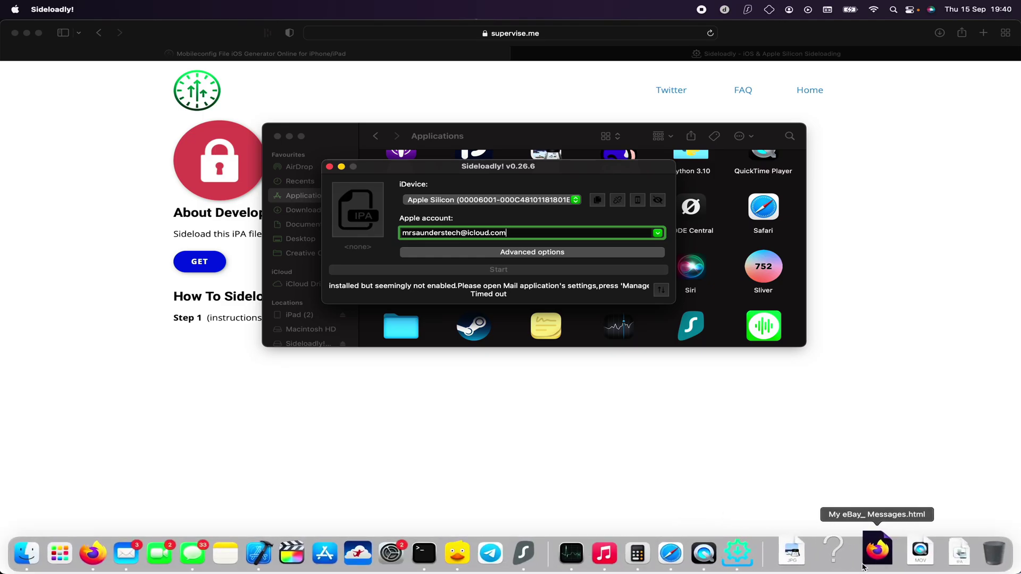
{"action": "left_click", "coordinate": [937, 550]}
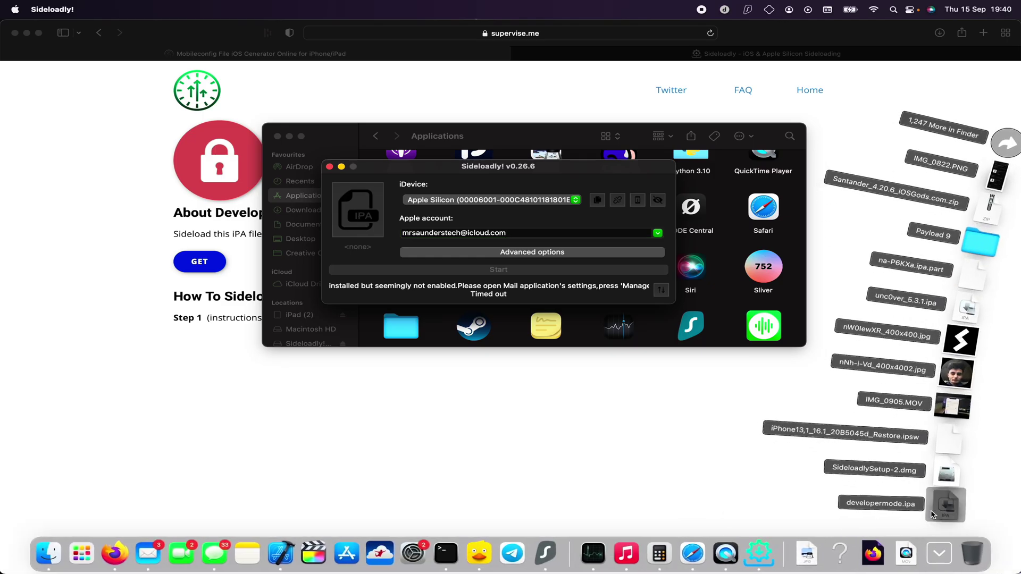
{"action": "left_click_drag", "start_coordinate": [927, 491], "coordinate": [341, 209]}
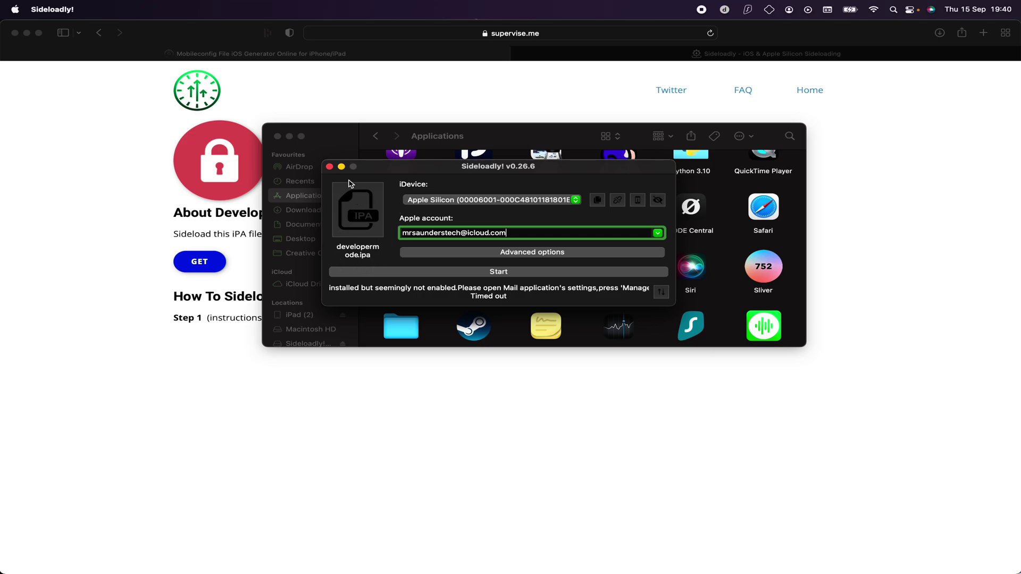
{"action": "left_click", "coordinate": [438, 202]}
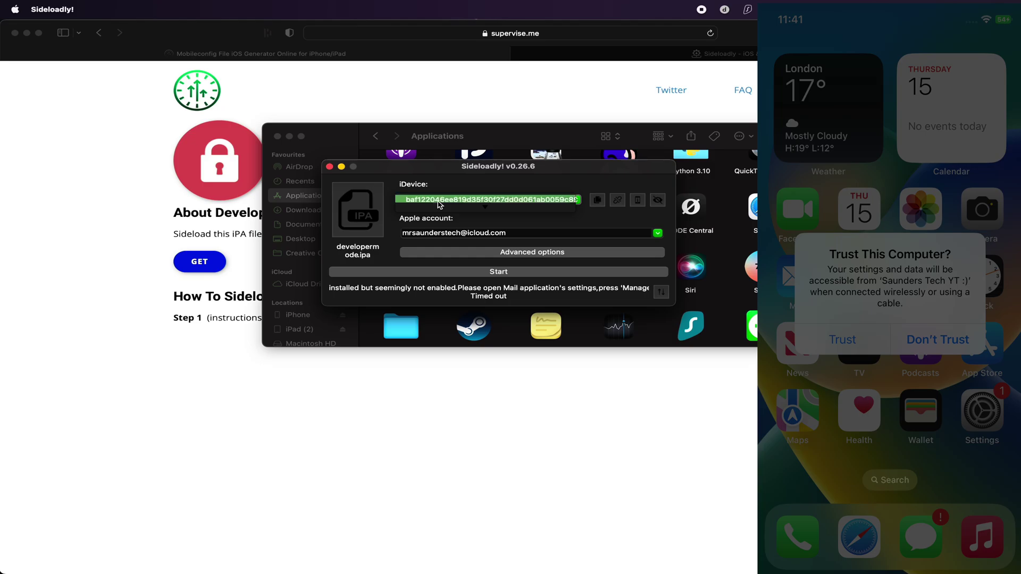
{"action": "left_click", "coordinate": [441, 206]}
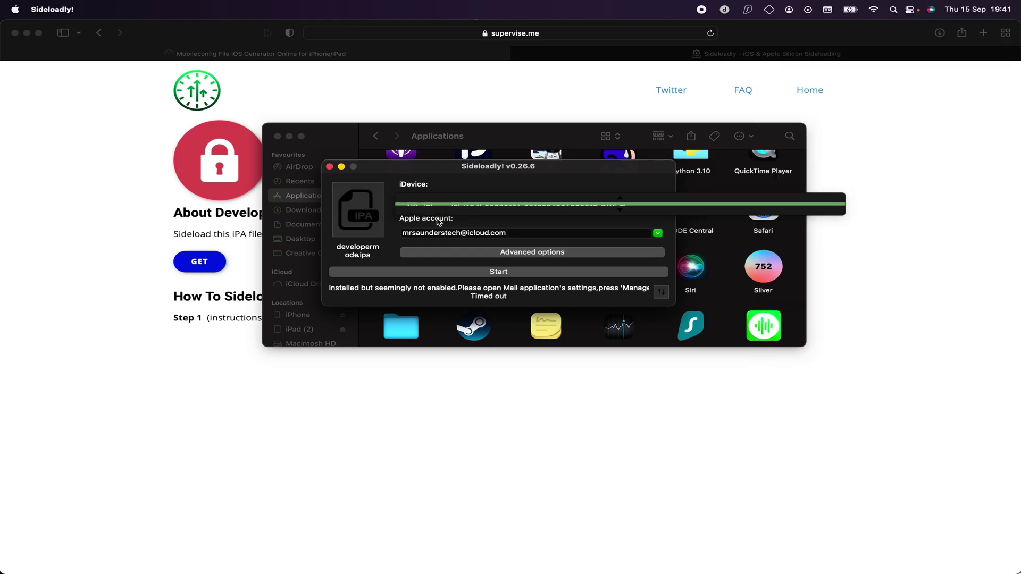
{"action": "left_click", "coordinate": [441, 207]}
{"action": "left_click", "coordinate": [441, 199]}
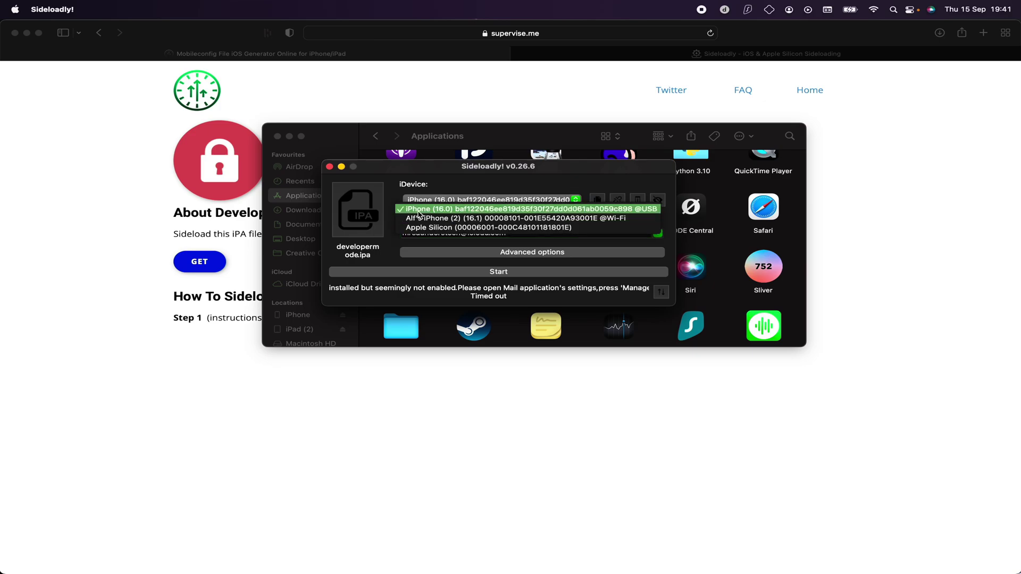
{"action": "left_click", "coordinate": [458, 211]}
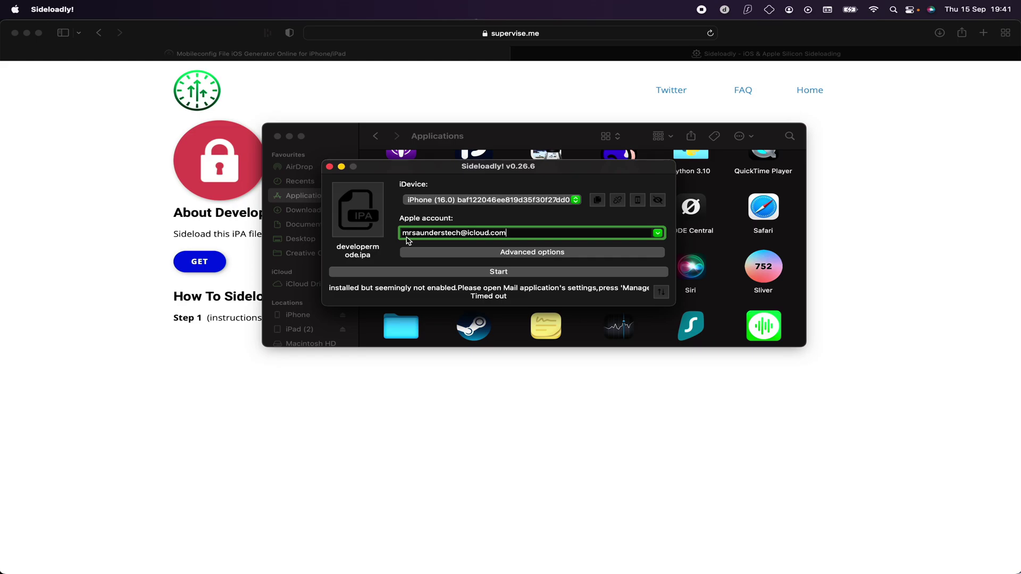
{"action": "left_click_drag", "start_coordinate": [407, 237], "coordinate": [535, 233]}
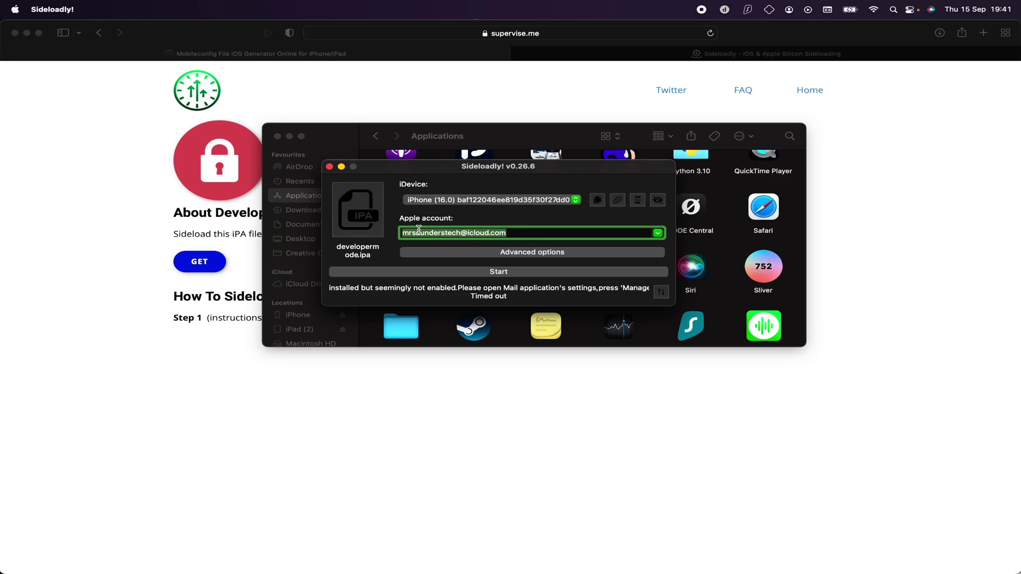
- Start sideloading developermode.ipa and submit the Apple ID password until the status reads Done
{"action": "left_click", "coordinate": [432, 272]}
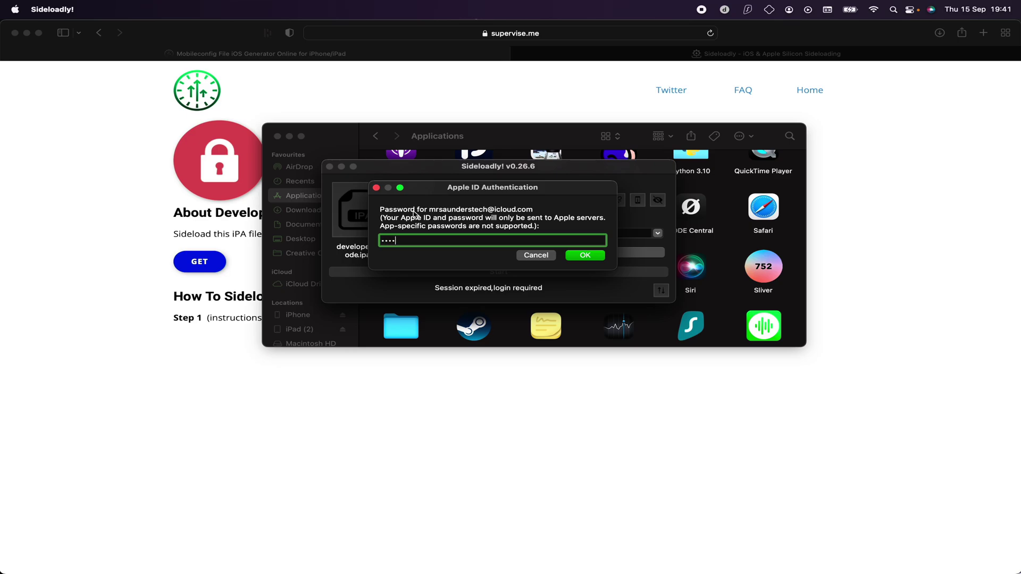
{"action": "key", "text": "Return"}
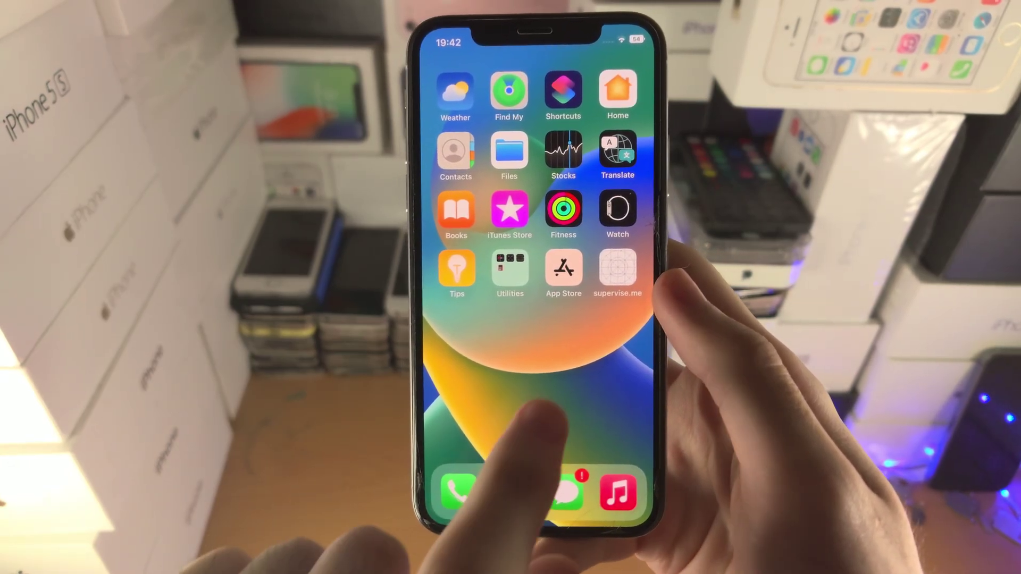
- Try launching supervise.me on the iPhone and dismiss the unable-to-verify warning twice
{"action": "left_click", "coordinate": [609, 270]}
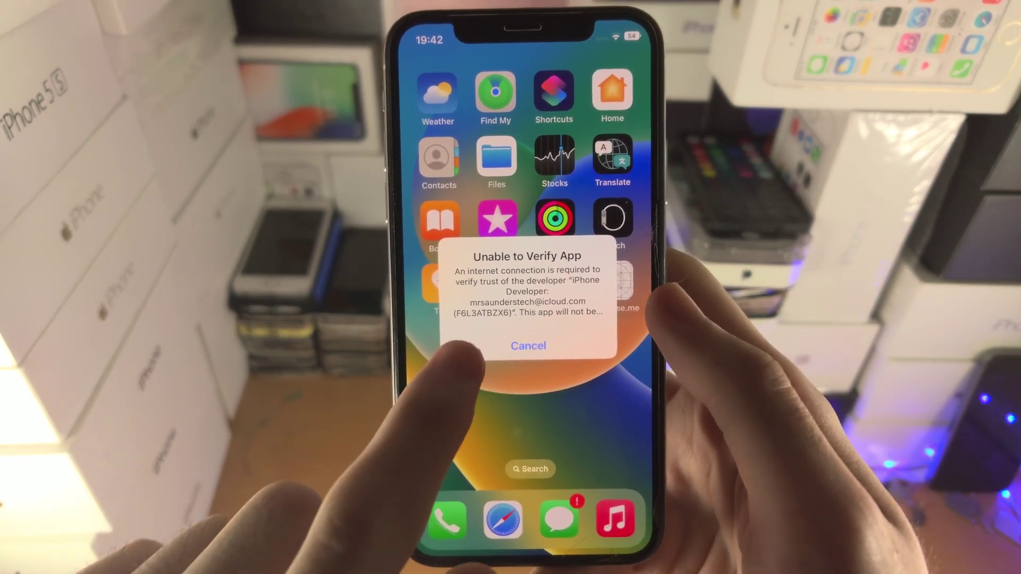
{"action": "left_click", "coordinate": [527, 345]}
{"action": "left_click", "coordinate": [626, 278]}
{"action": "left_click", "coordinate": [528, 345]}
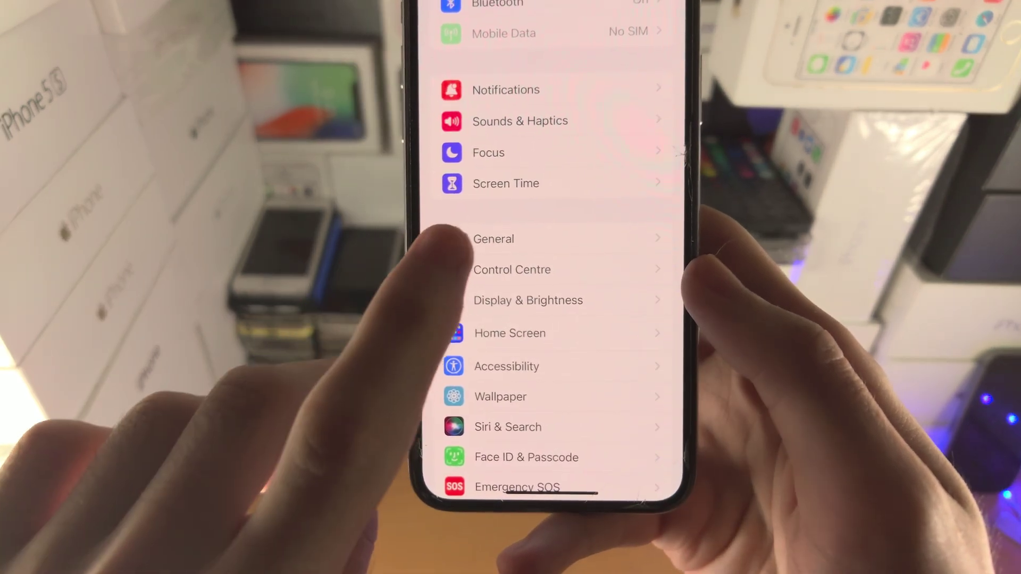
- Trust the developer under General > VPN & Device Management, then return to the home screen
{"action": "left_click", "coordinate": [457, 238]}
{"action": "scroll", "coordinate": [553, 292], "scroll_direction": "down", "scroll_amount": 3}
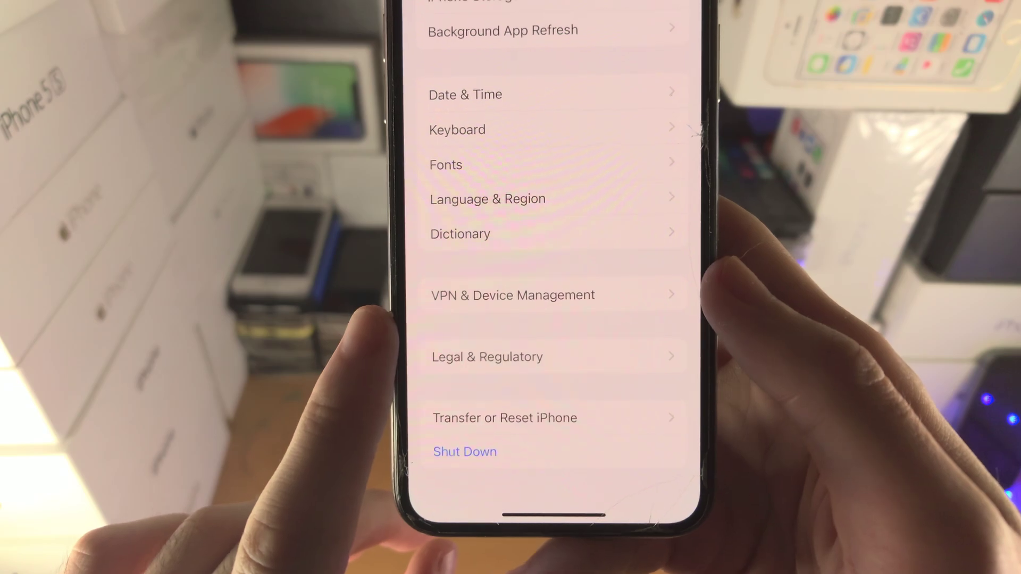
{"action": "left_click", "coordinate": [513, 295]}
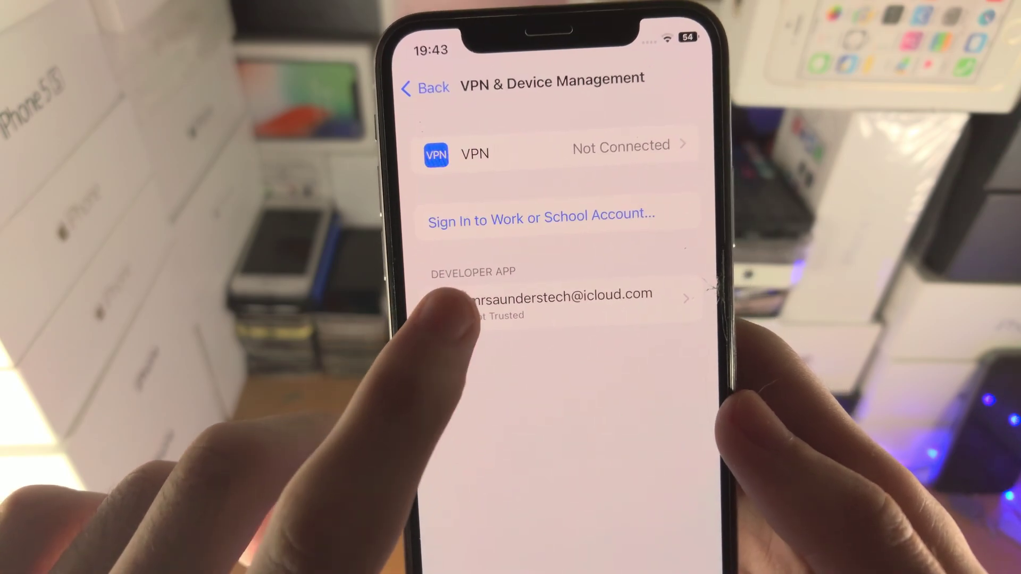
{"action": "left_click", "coordinate": [531, 300]}
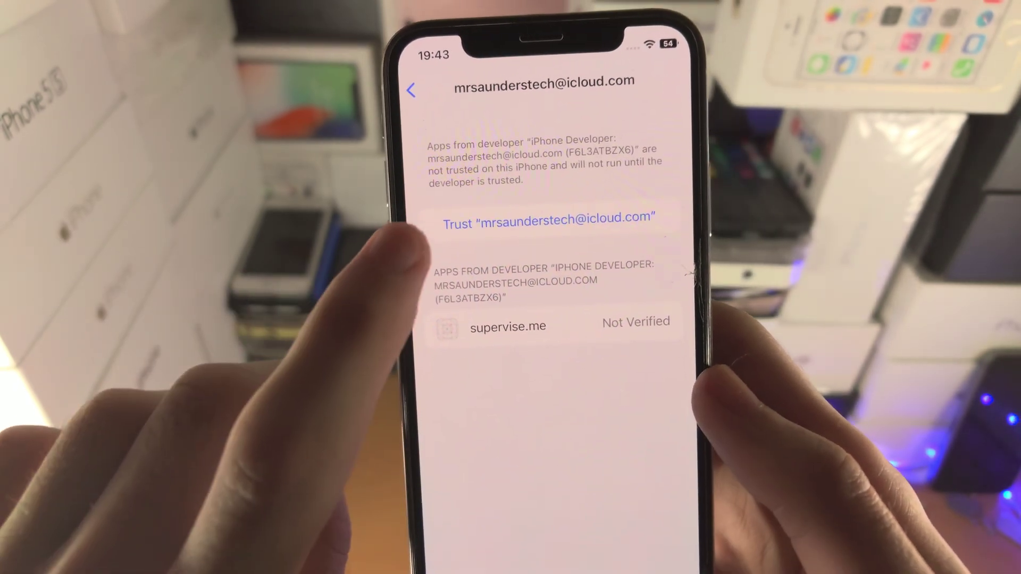
{"action": "left_click", "coordinate": [548, 220]}
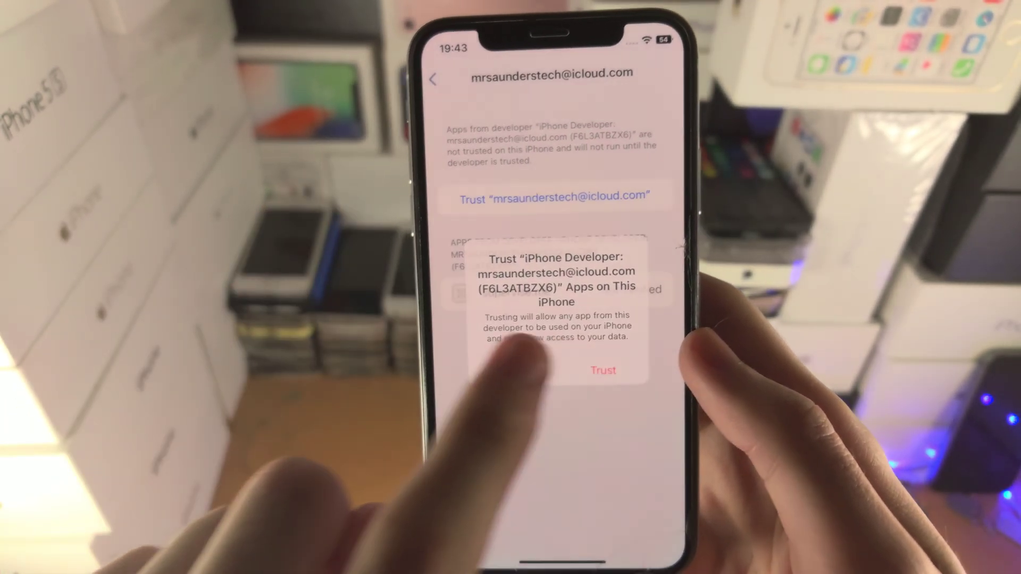
{"action": "left_click", "coordinate": [601, 376]}
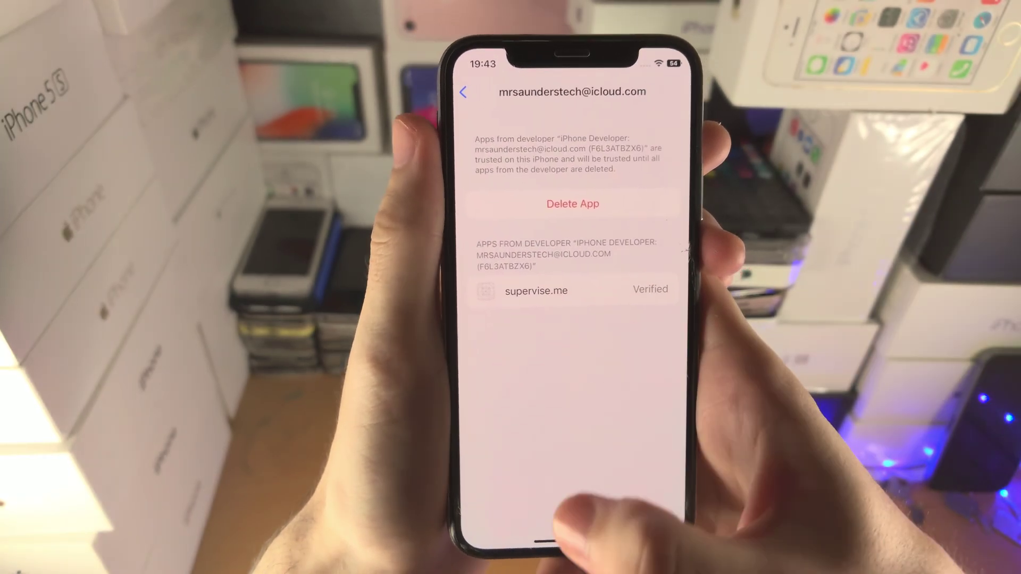
{"action": "left_click_drag", "start_coordinate": [547, 542], "coordinate": [548, 373]}
{"action": "mouse_move", "coordinate": [638, 319]}
{"action": "left_mouse_down"}
{"action": "mouse_move", "coordinate": [505, 319]}
{"action": "mouse_move", "coordinate": [638, 319]}
{"action": "left_mouse_up"}
- Launch supervise.me, dismiss its 'Developer Mode Required' alert, and return to the home screen
{"action": "left_click", "coordinate": [673, 295]}
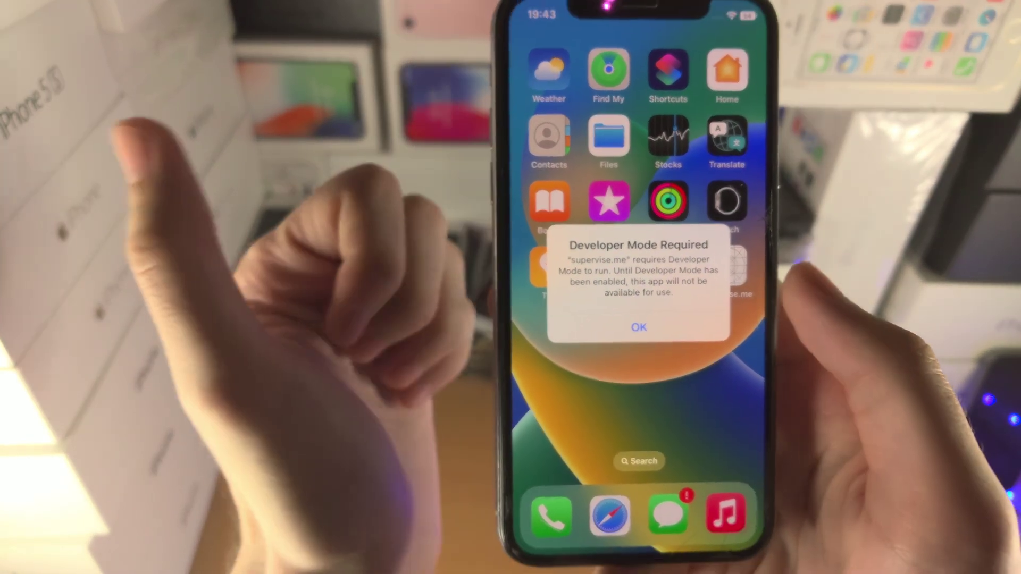
{"action": "left_click", "coordinate": [638, 327]}
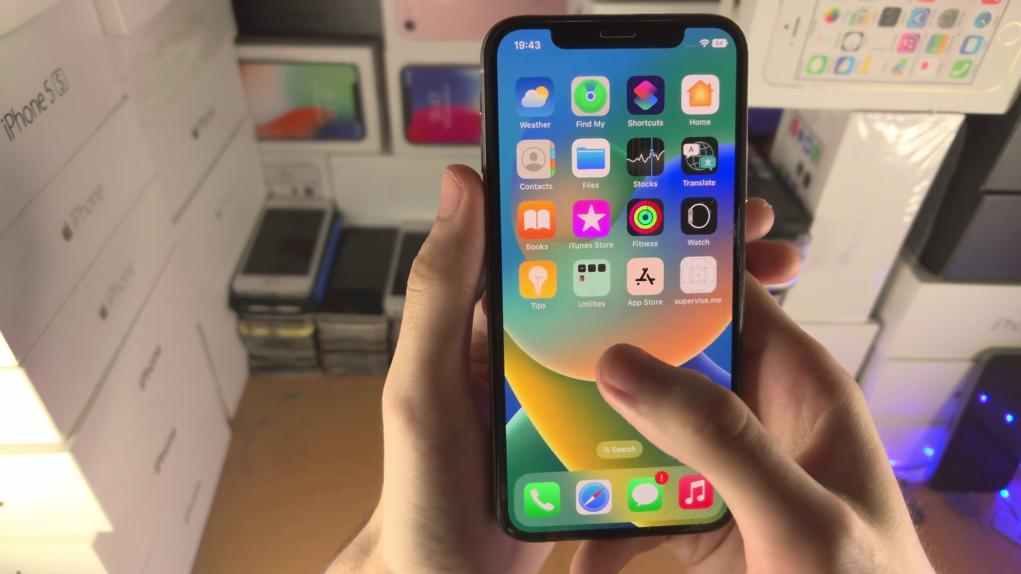
{"action": "left_click_drag", "start_coordinate": [611, 367], "coordinate": [712, 367]}
- Switch on the Developer Mode toggle under Settings > Privacy & Security > Developer Mode
{"action": "left_click", "coordinate": [686, 379]}
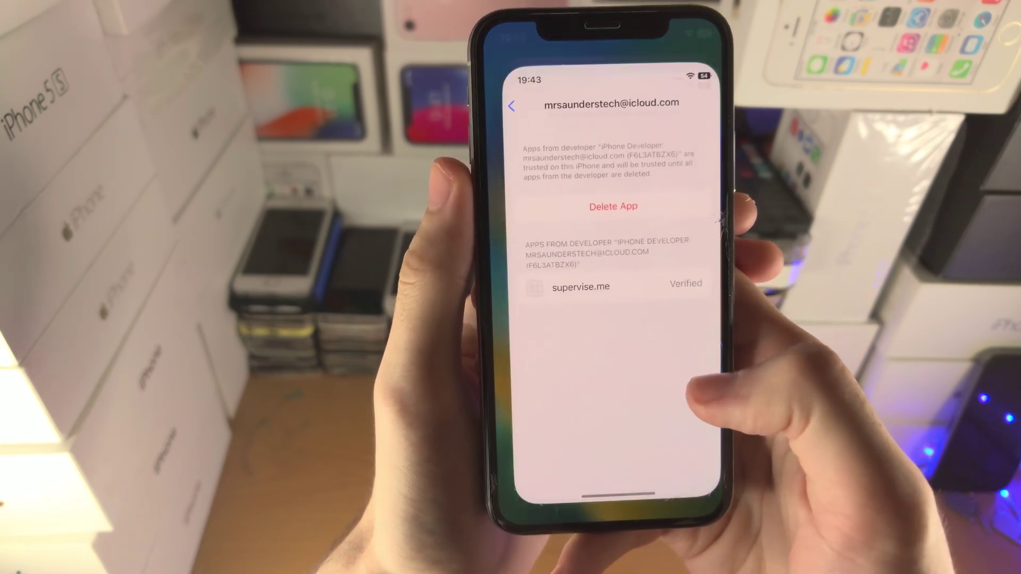
{"action": "left_click_drag", "start_coordinate": [563, 404], "coordinate": [649, 383]}
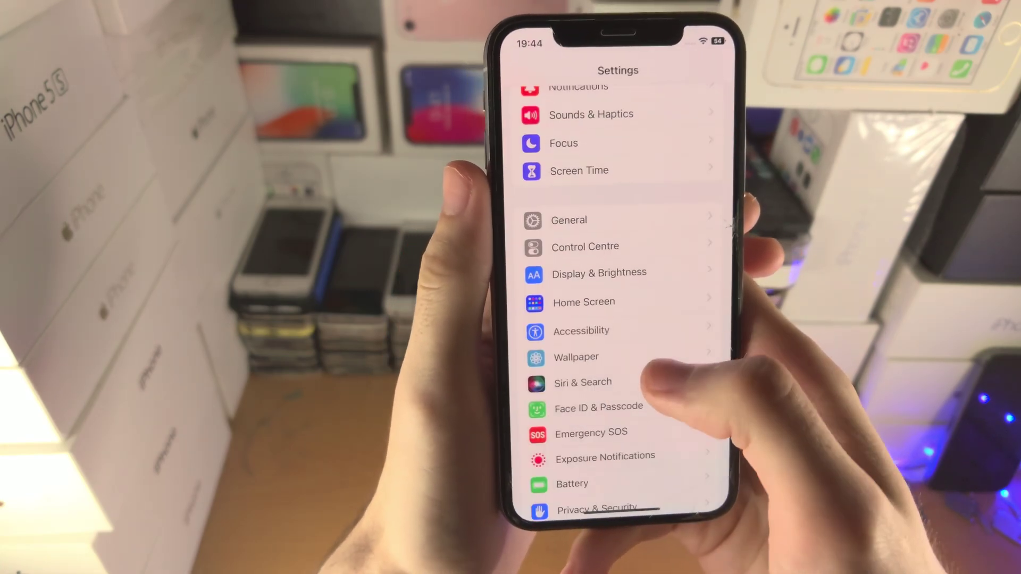
{"action": "scroll", "coordinate": [654, 380], "scroll_direction": "down", "scroll_amount": 5}
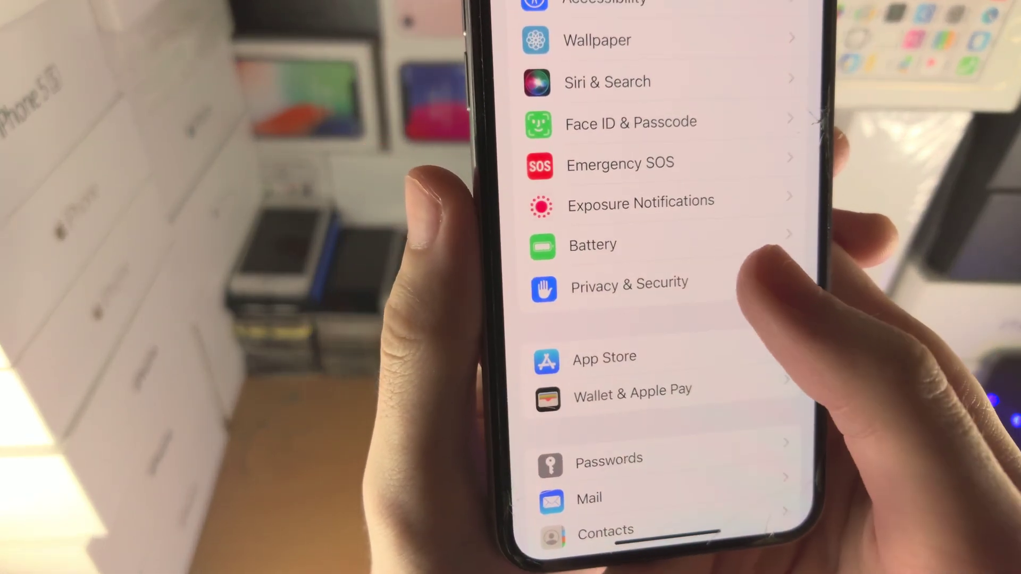
{"action": "left_click", "coordinate": [739, 287]}
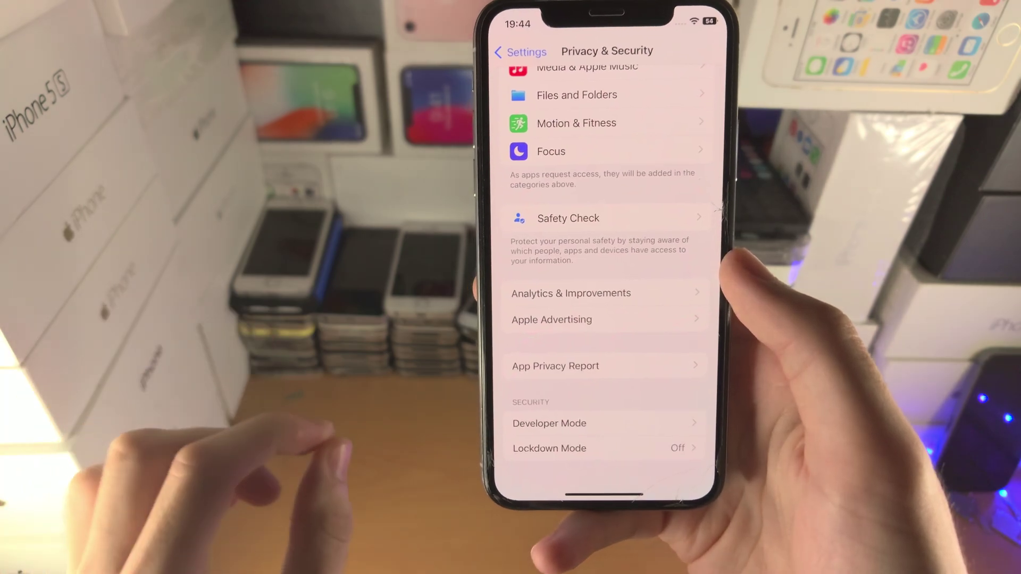
{"action": "left_click", "coordinate": [549, 424]}
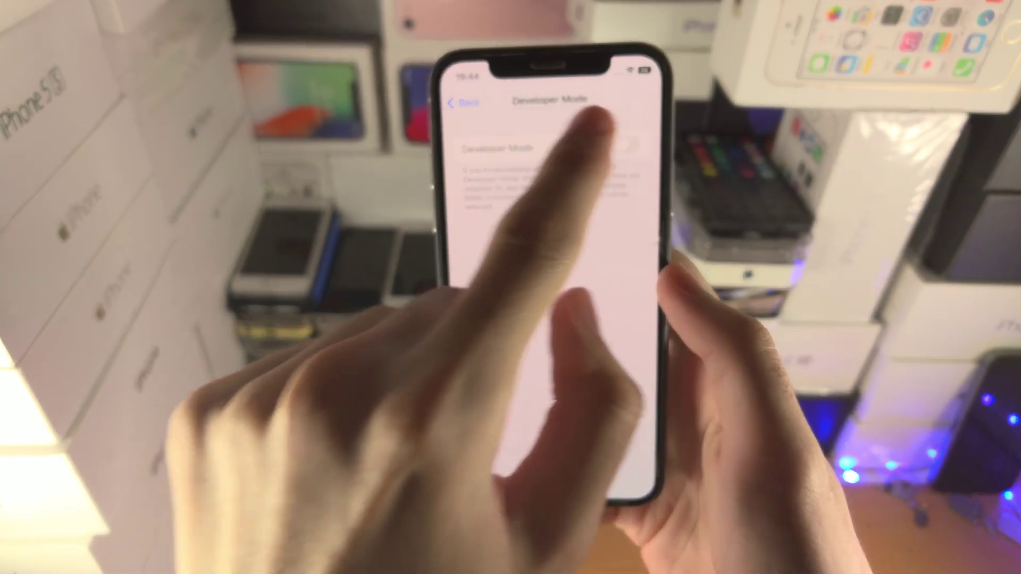
{"action": "left_click", "coordinate": [653, 141]}
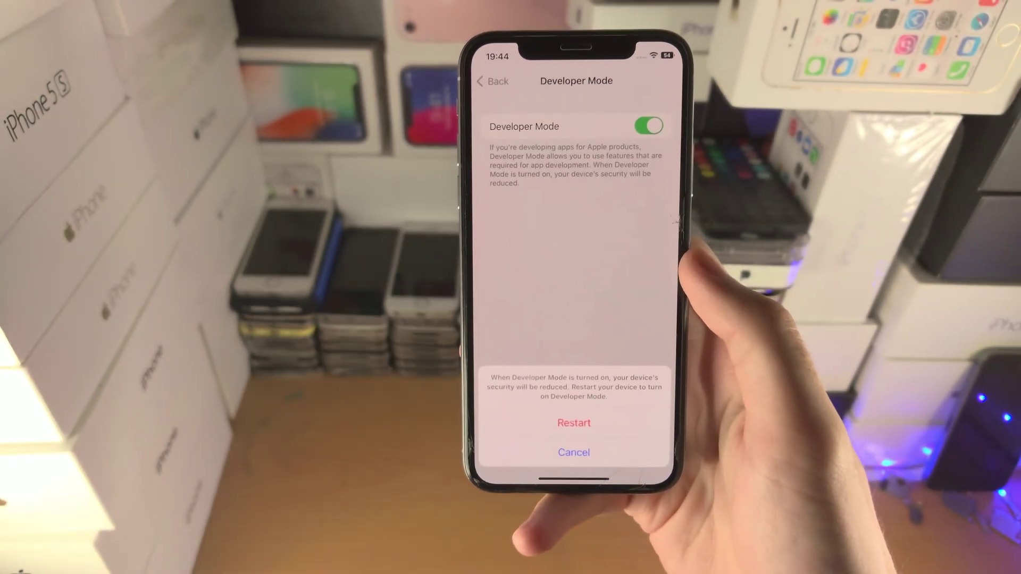